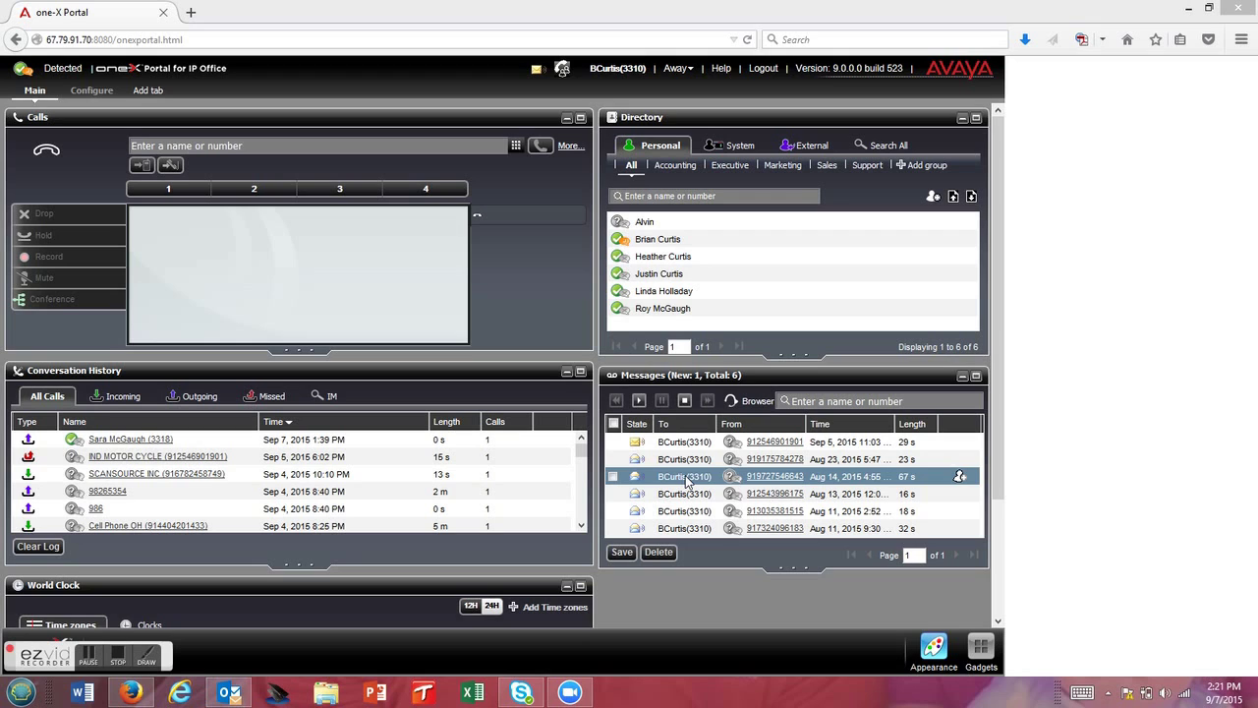
# - Log out of the portal to return to the empty login page
pyautogui.click(765, 68)
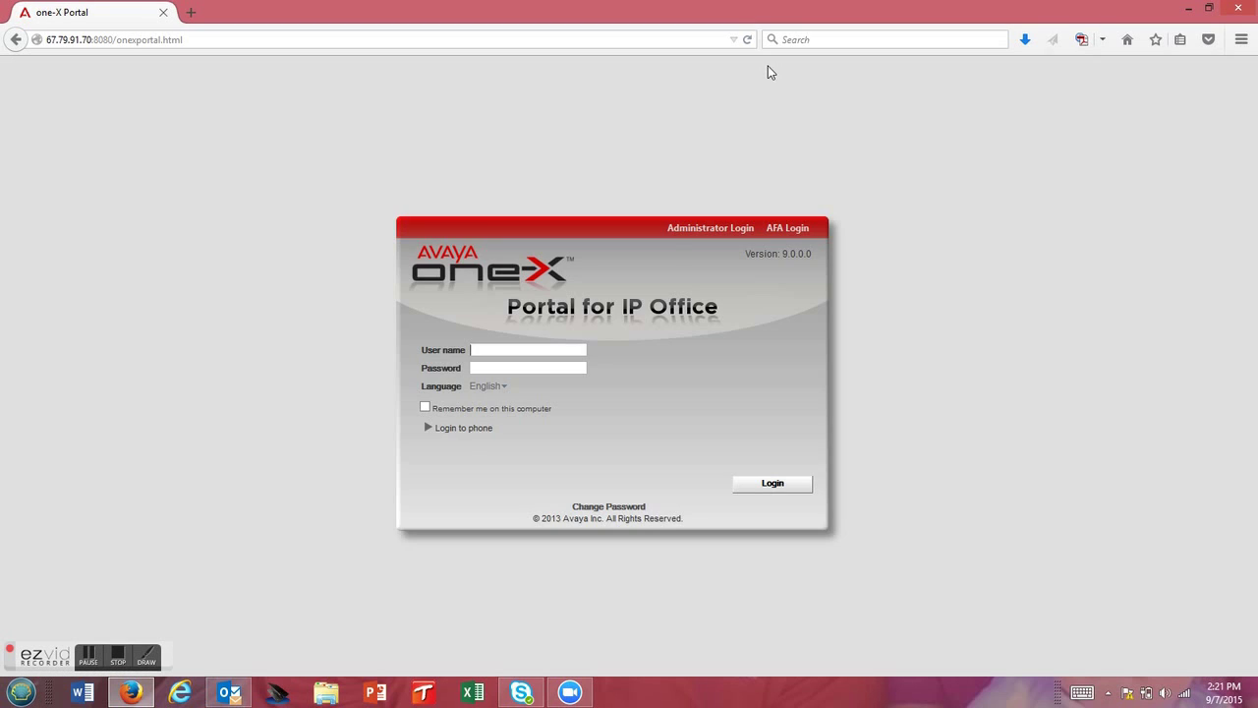
# - Sign back in by entering the account's user name and password
pyautogui.click(511, 349)
pyautogui.press('Tab')
pyautogui.write('••••')
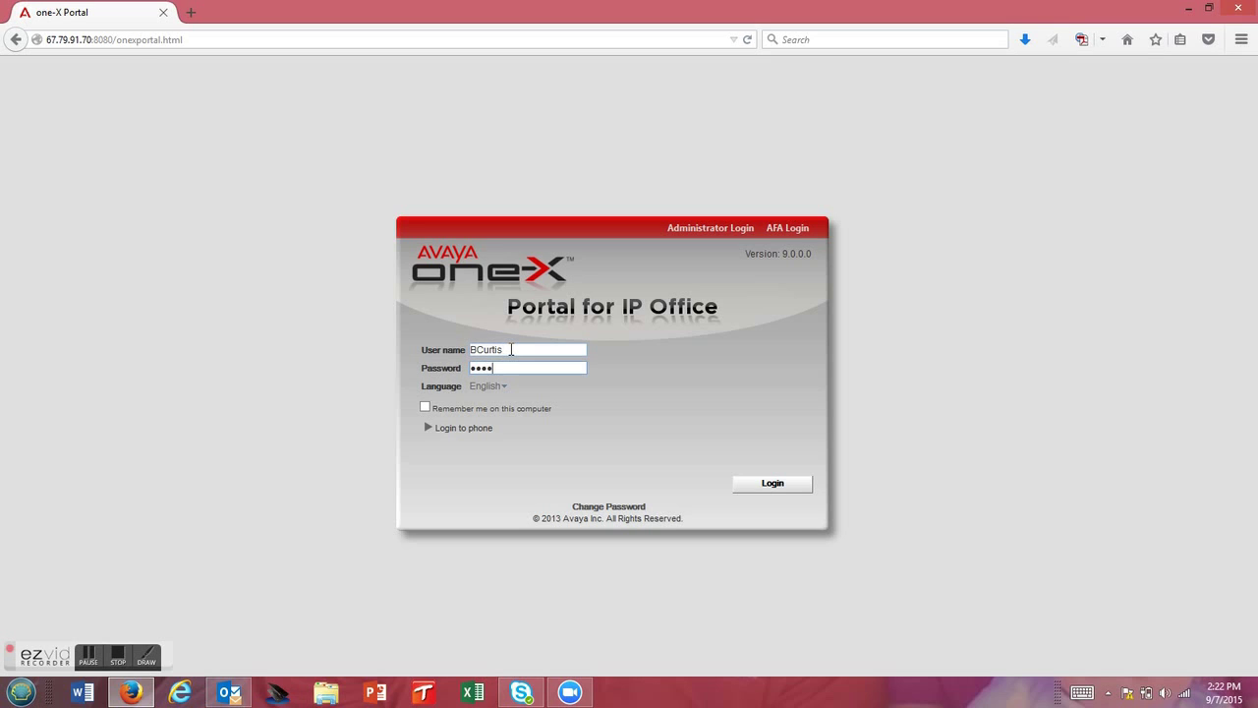
pyautogui.click(772, 484)
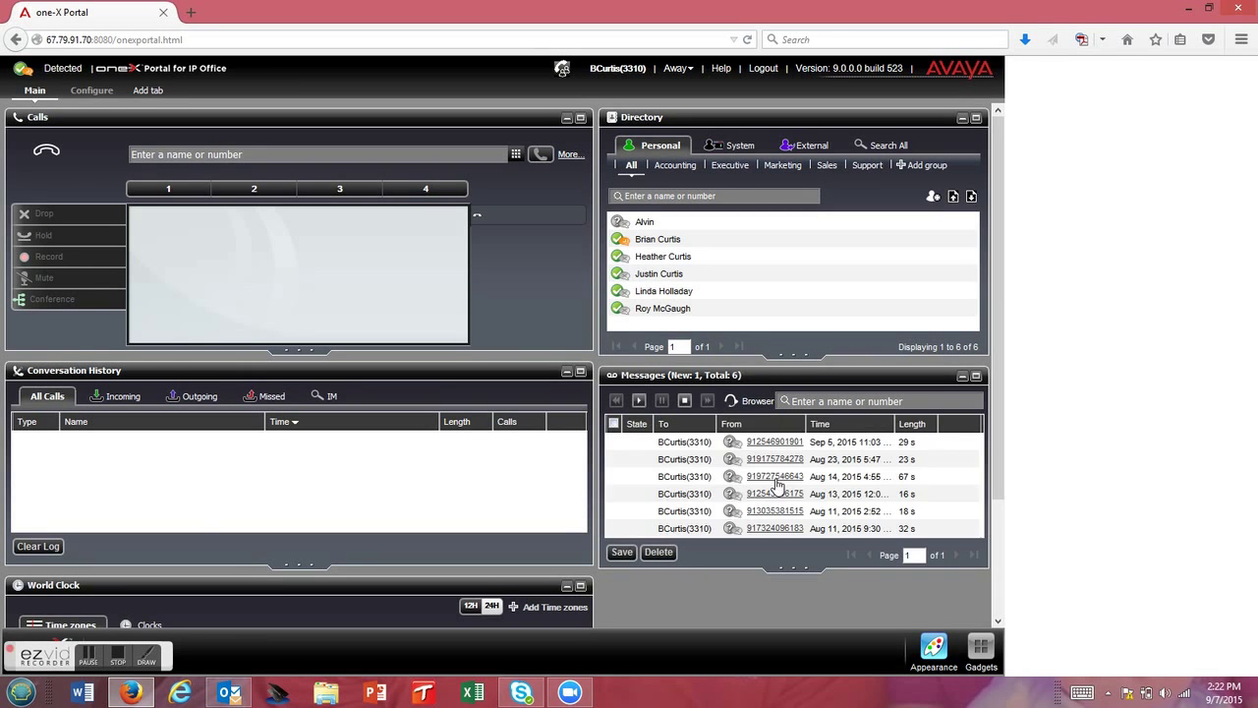
# - Switch the portal to the light skin, then back to the dark Skin 2
pyautogui.click(932, 648)
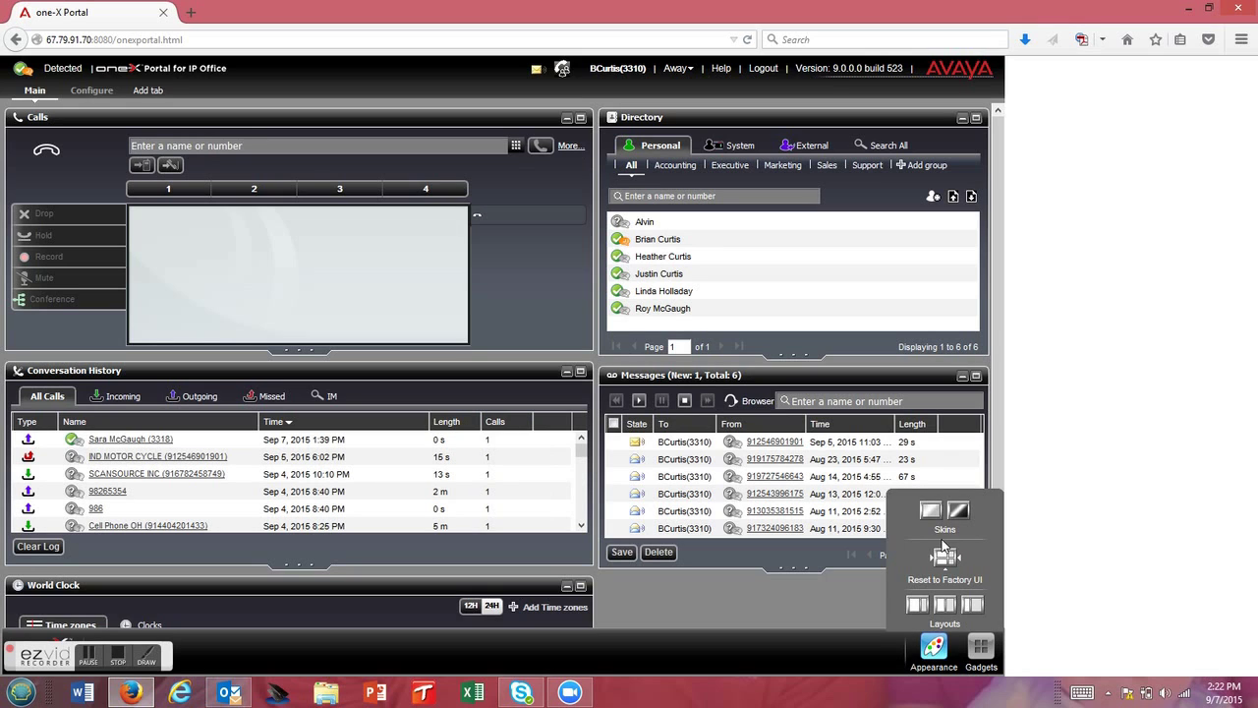
pyautogui.click(930, 515)
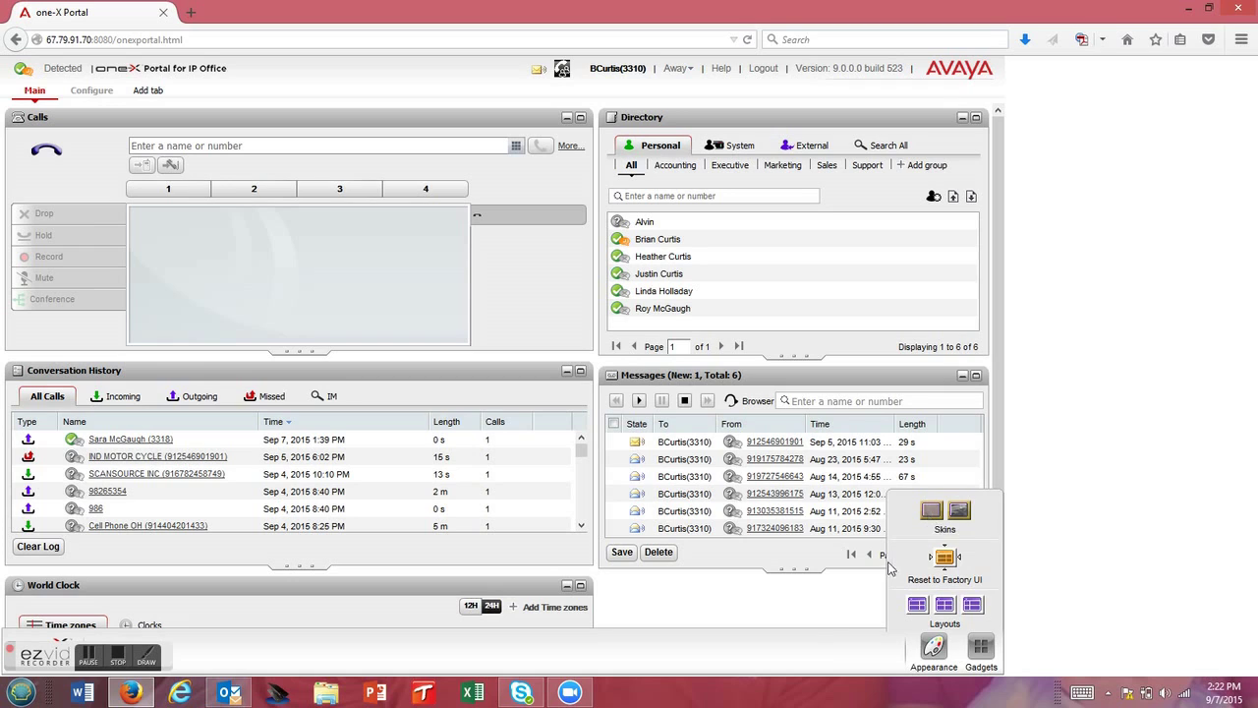
pyautogui.click(806, 662)
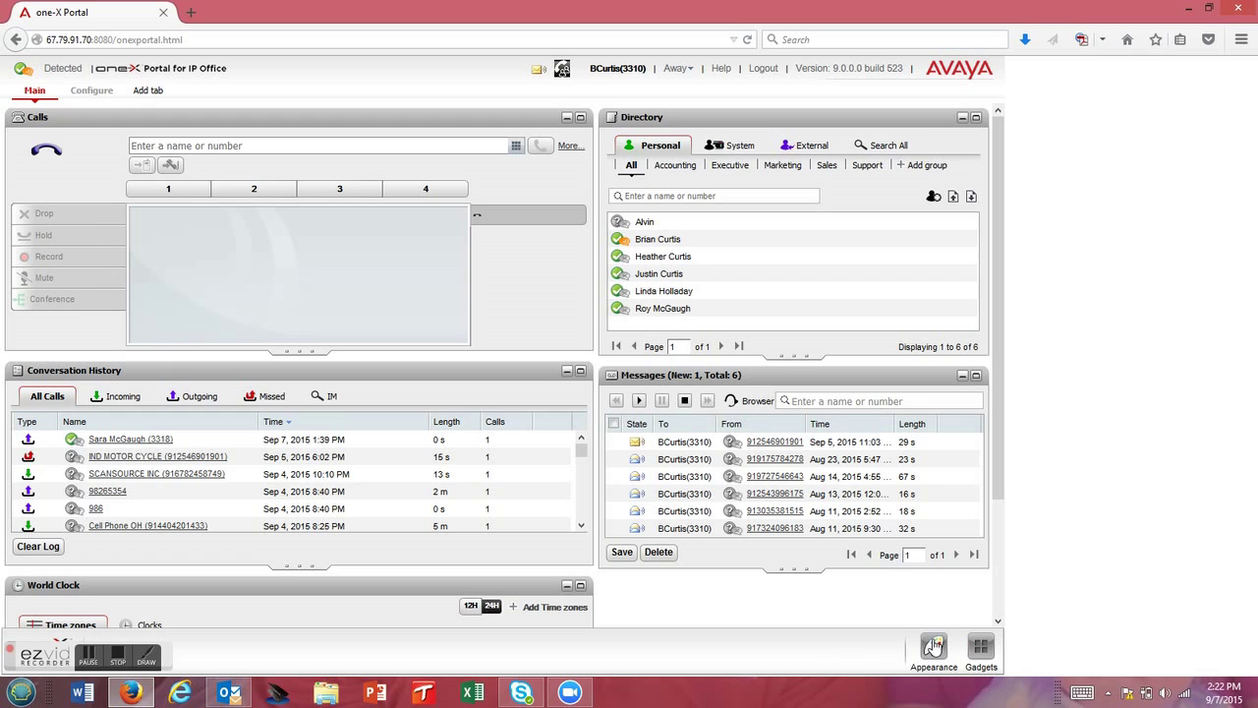
pyautogui.click(936, 645)
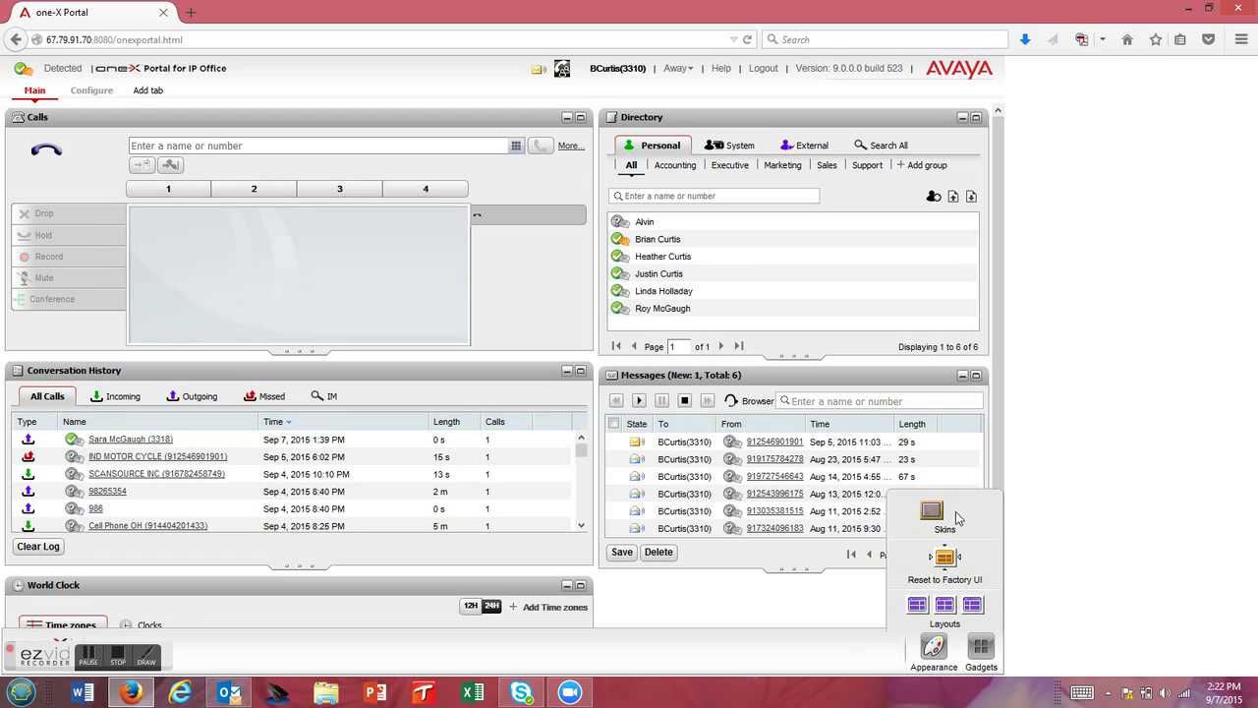
pyautogui.click(958, 511)
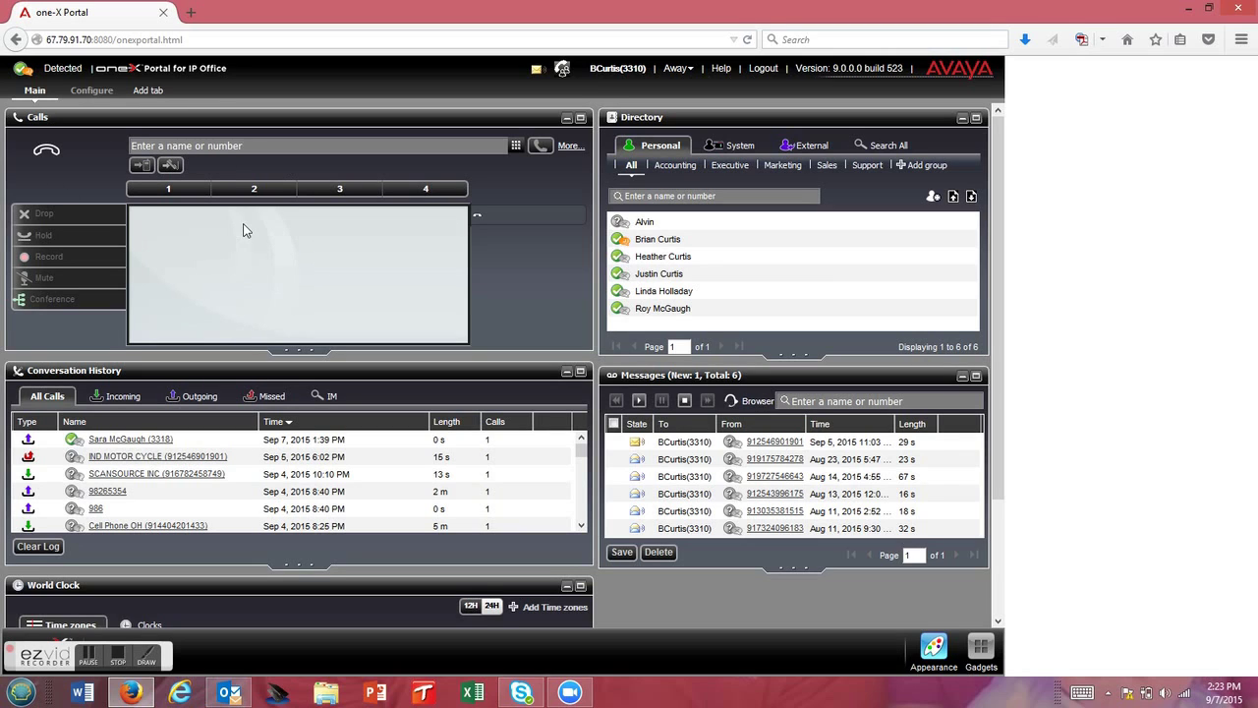
# - Enter and erase test digits (9, 0123) in the Calls number field
pyautogui.click(247, 144)
pyautogui.write('9')
pyautogui.press('BackSpace')
pyautogui.write('0123')
pyautogui.press('BackSpace')
pyautogui.press('BackSpace')
pyautogui.press('BackSpace')
pyautogui.press('BackSpace')
# - Enter 2548 on the on-screen dial pad, then close the pad
pyautogui.click(516, 145)
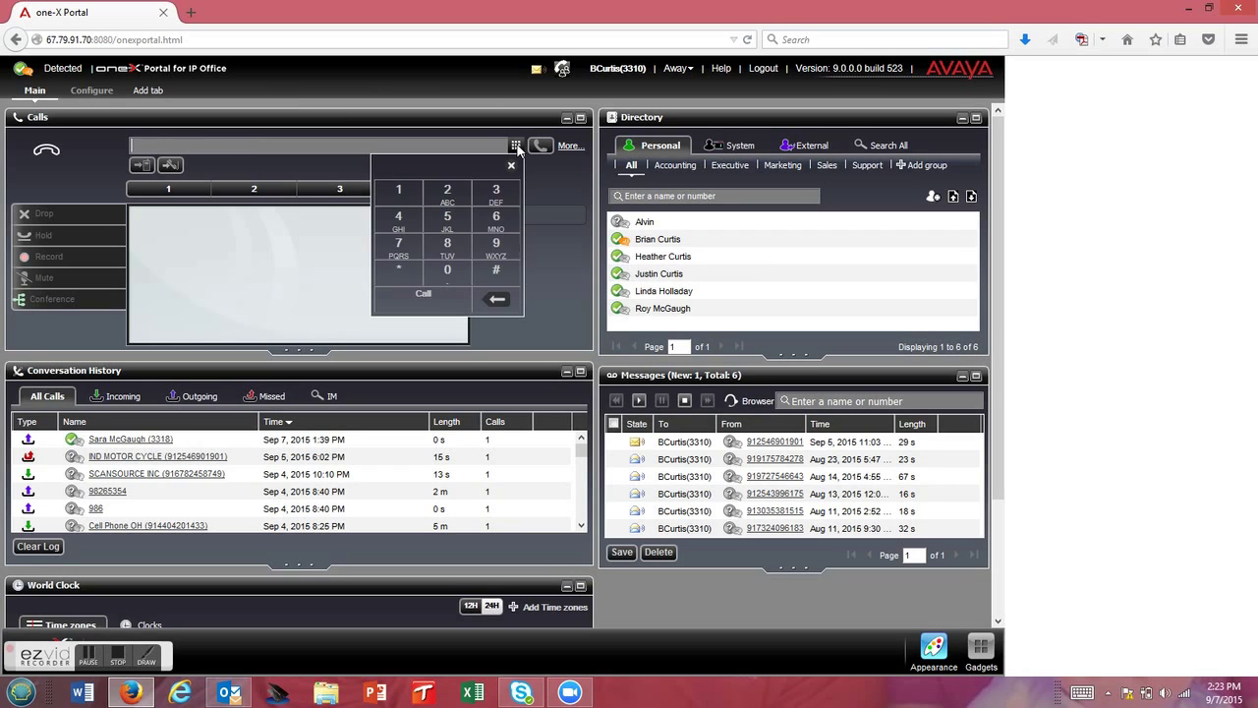
pyautogui.click(450, 196)
pyautogui.click(449, 223)
pyautogui.click(412, 228)
pyautogui.click(451, 246)
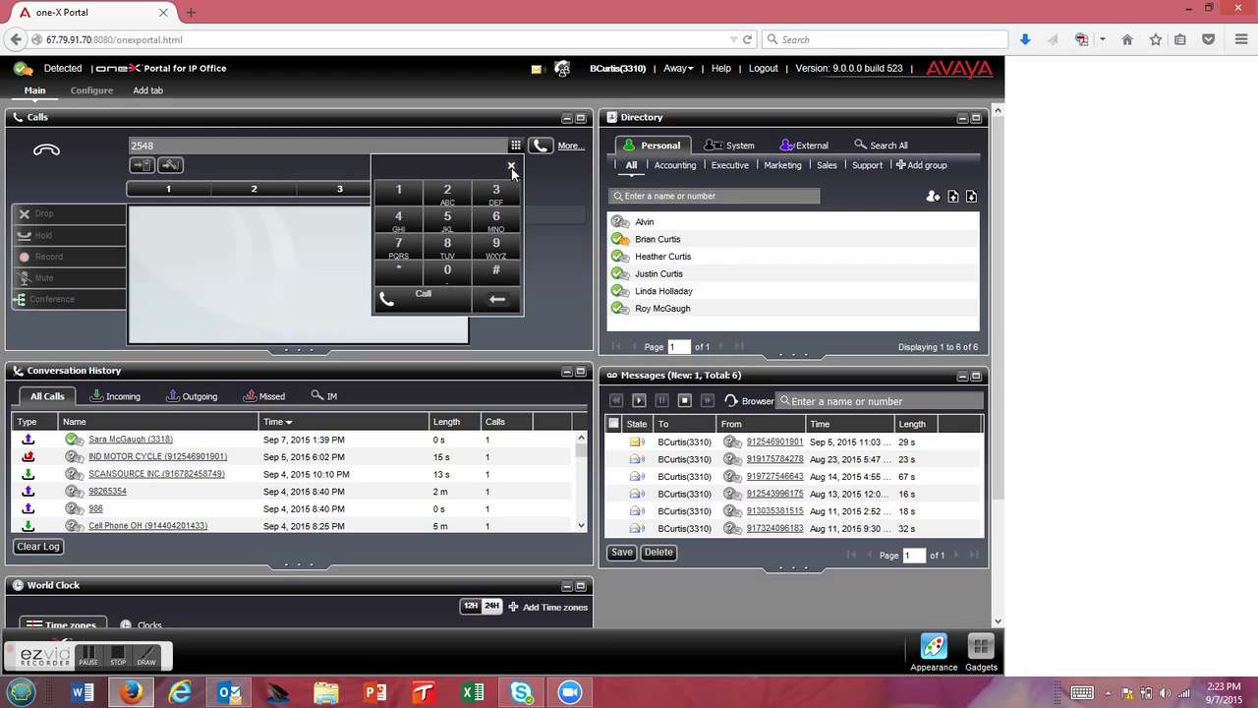
pyautogui.click(511, 168)
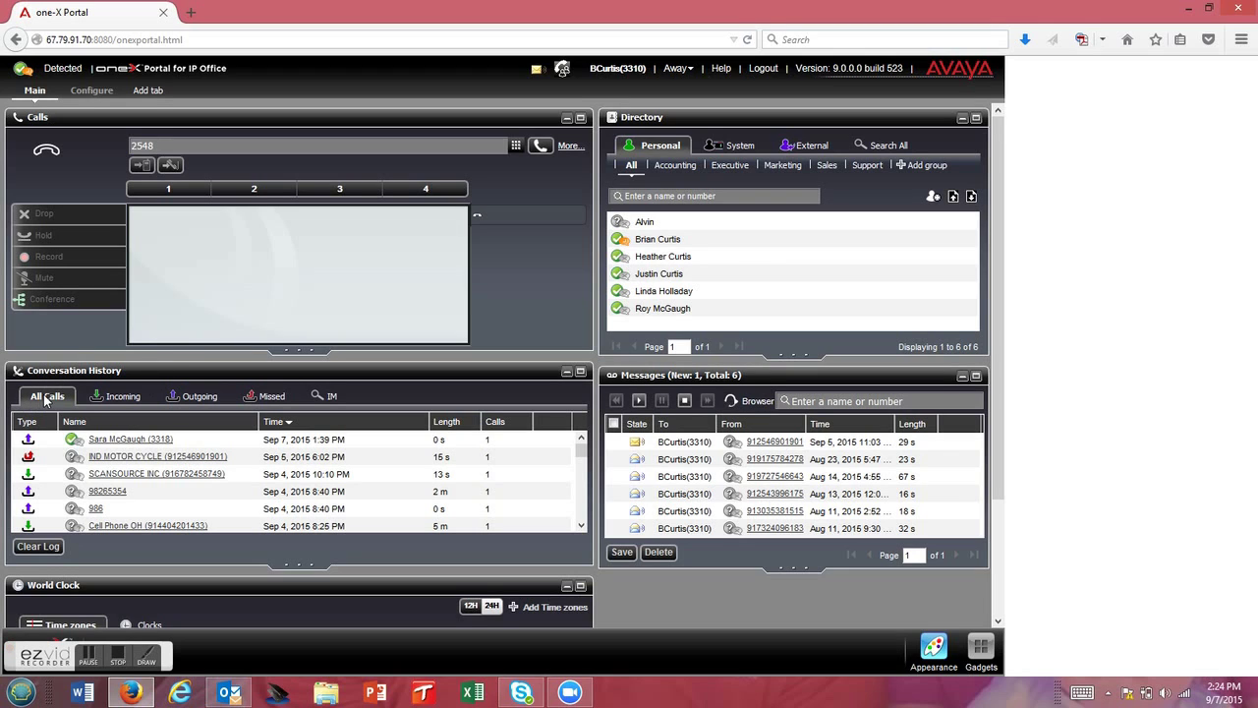
pyautogui.click(126, 403)
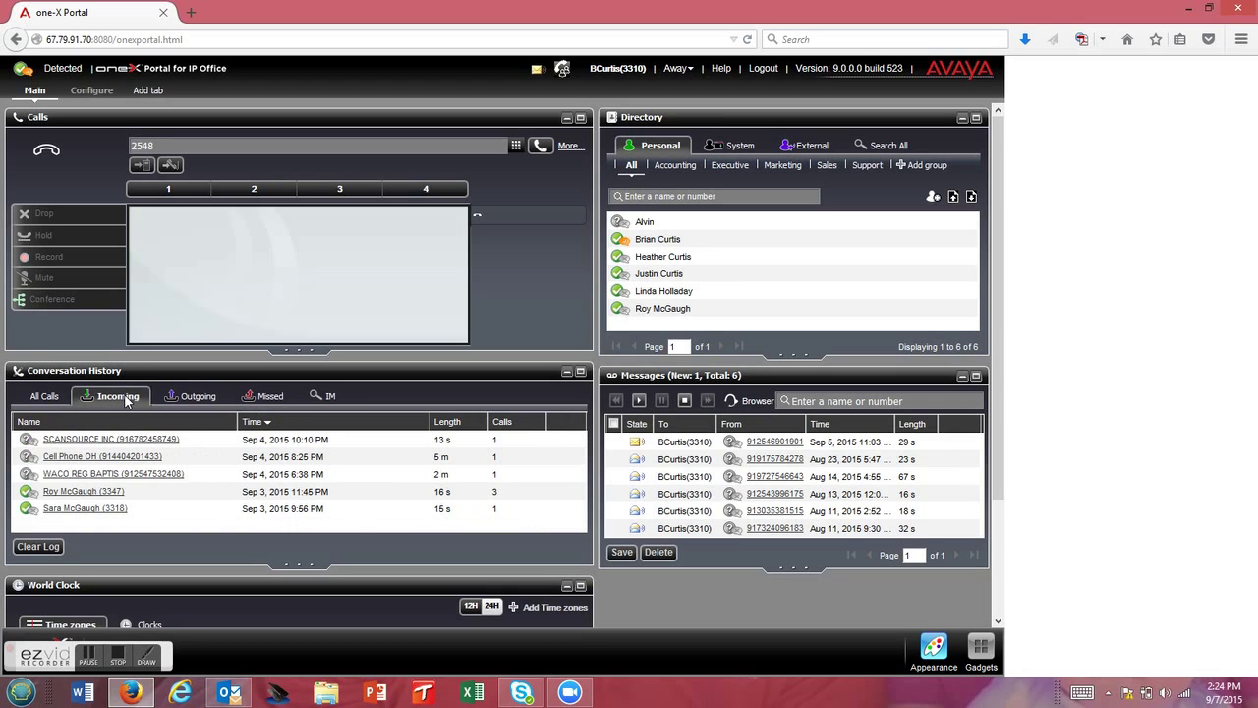
pyautogui.click(177, 399)
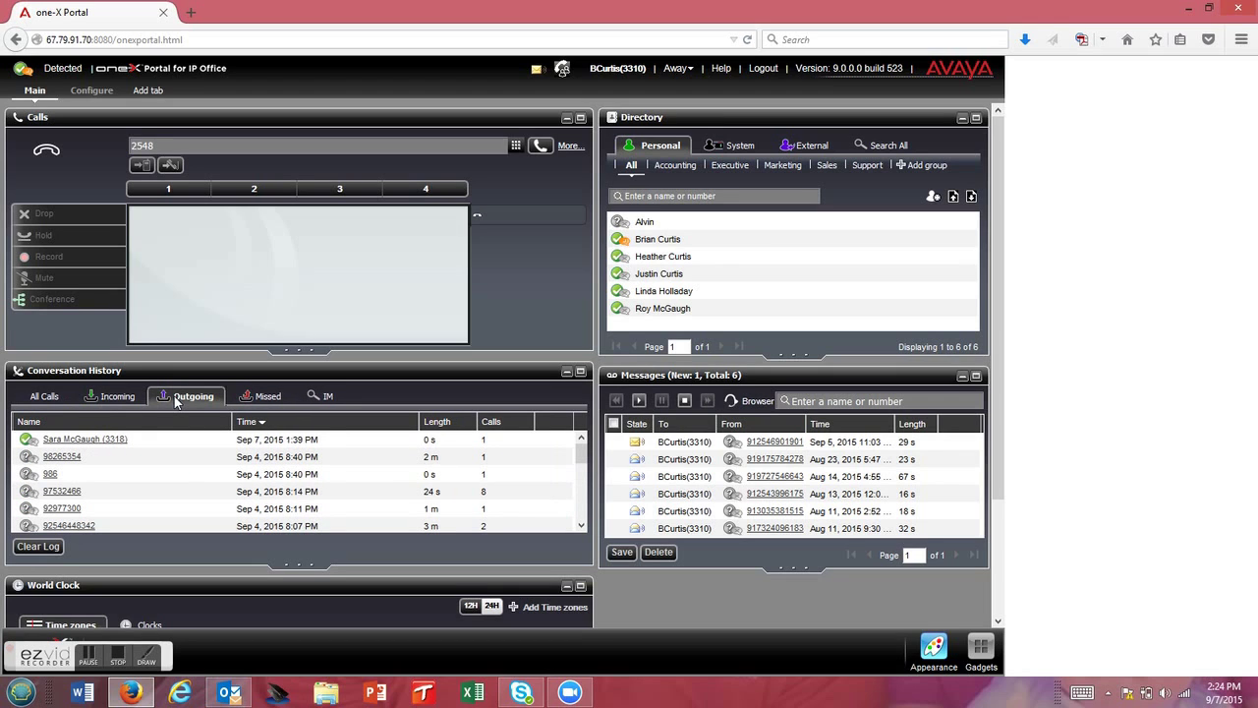
pyautogui.click(268, 398)
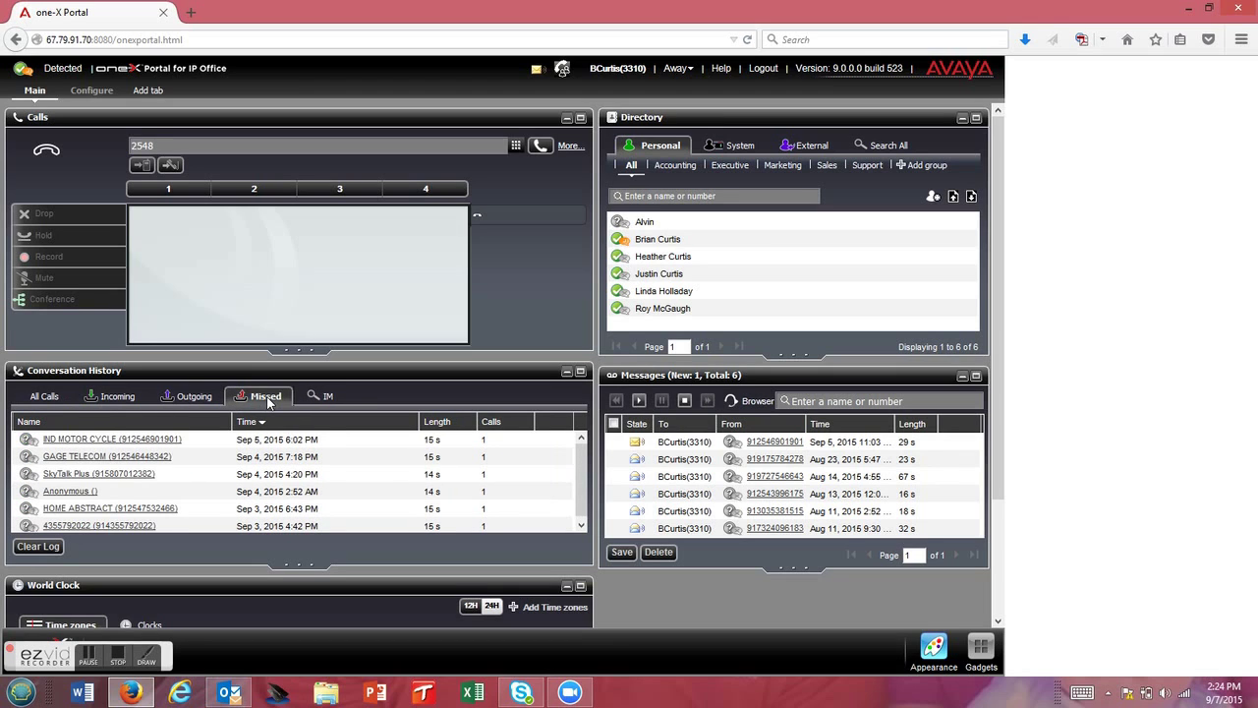
pyautogui.click(325, 400)
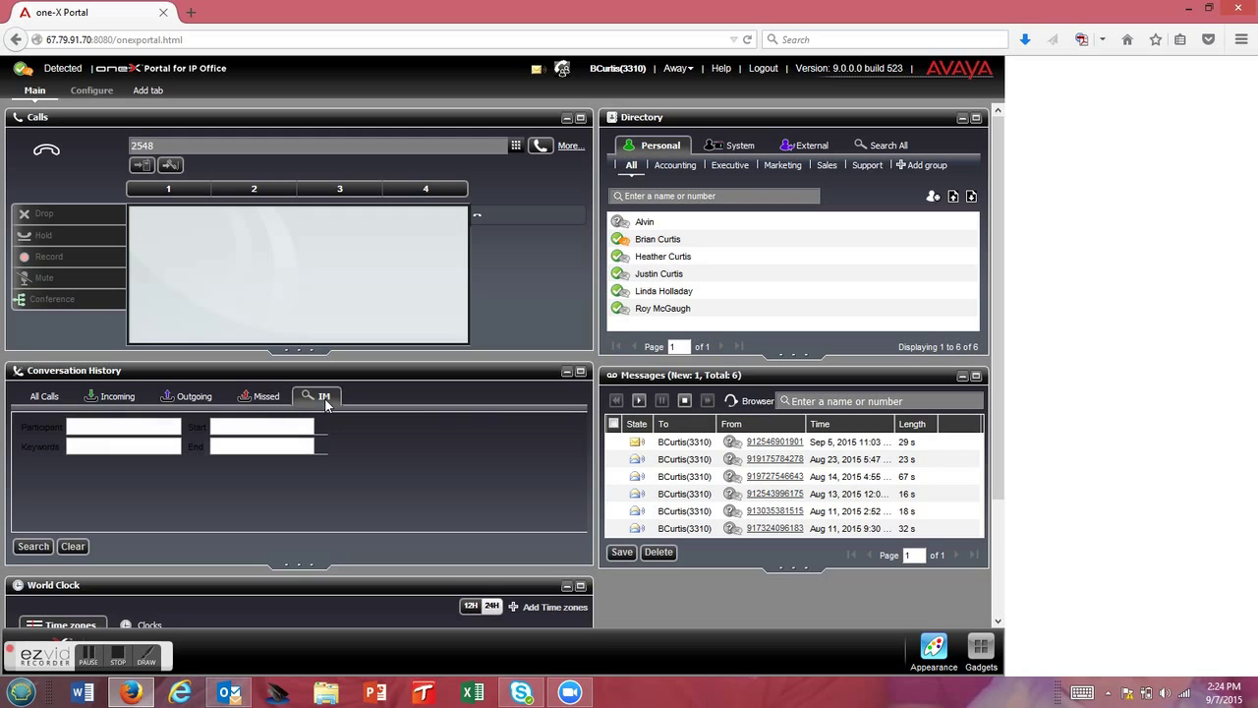
pyautogui.click(45, 401)
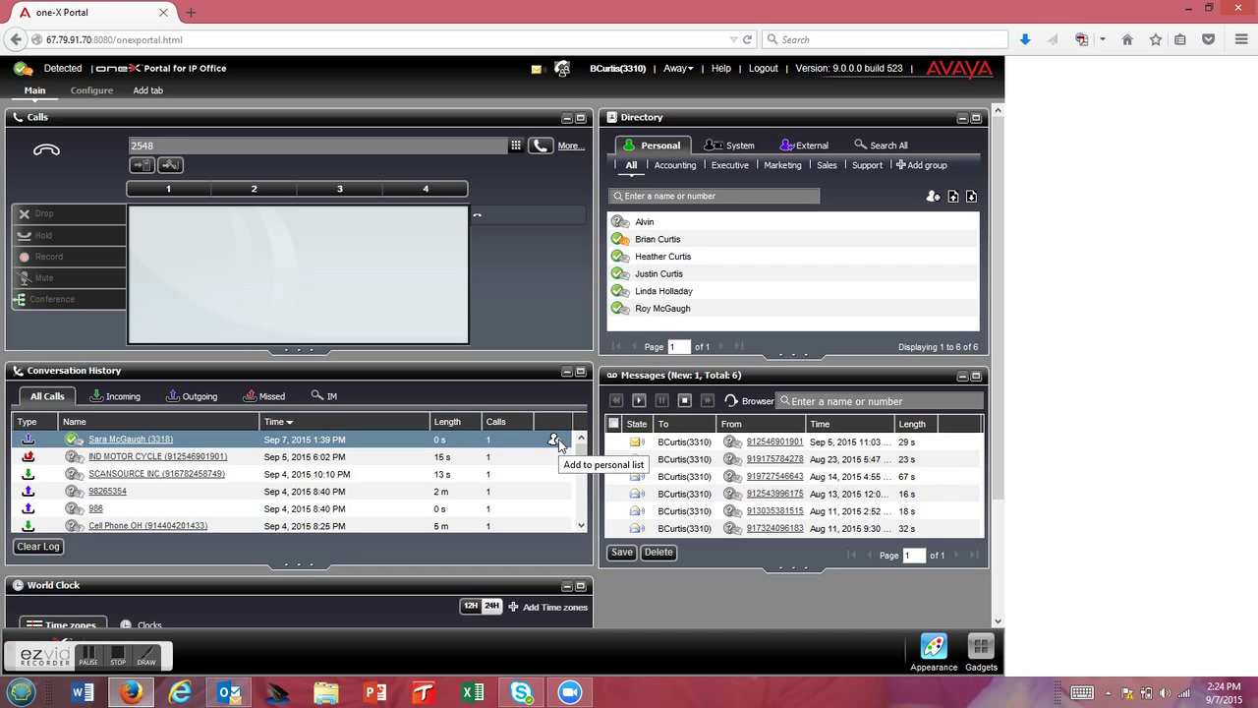
pyautogui.scroll(-3, 373, 560)
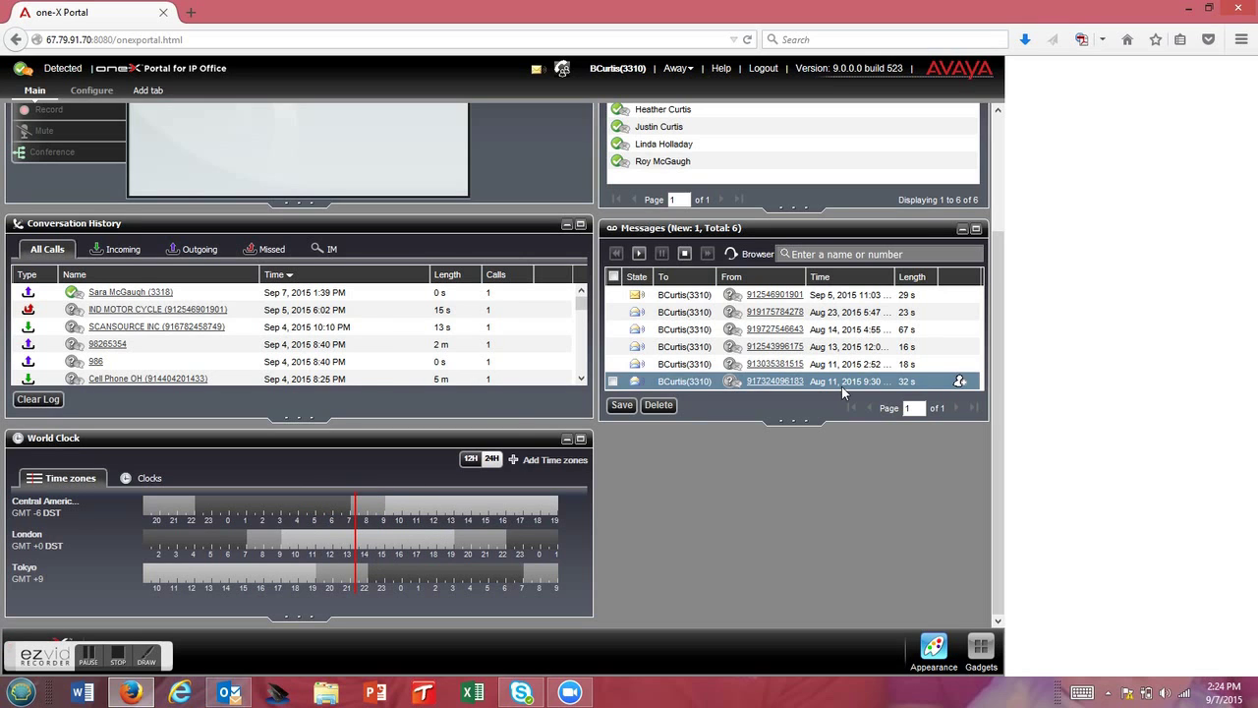
pyautogui.scroll(3, 841, 386)
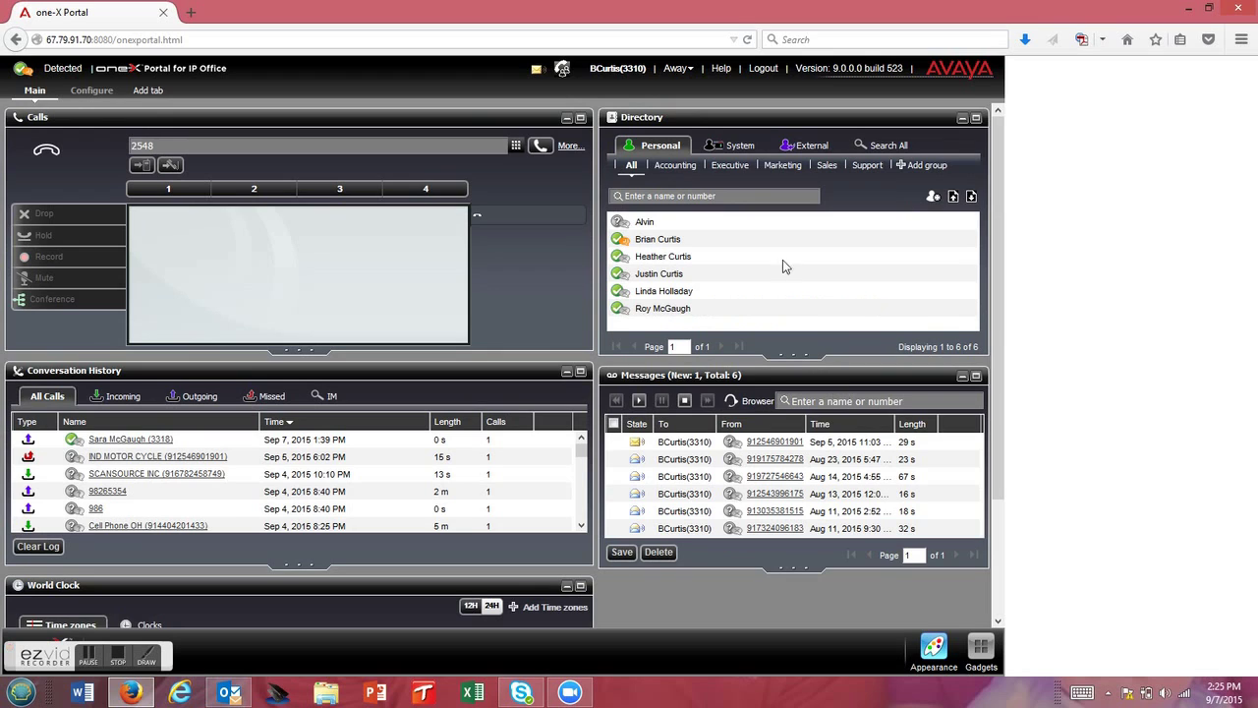
# - Switch the Directory to its System tab to list the 23 system users
pyautogui.click(726, 146)
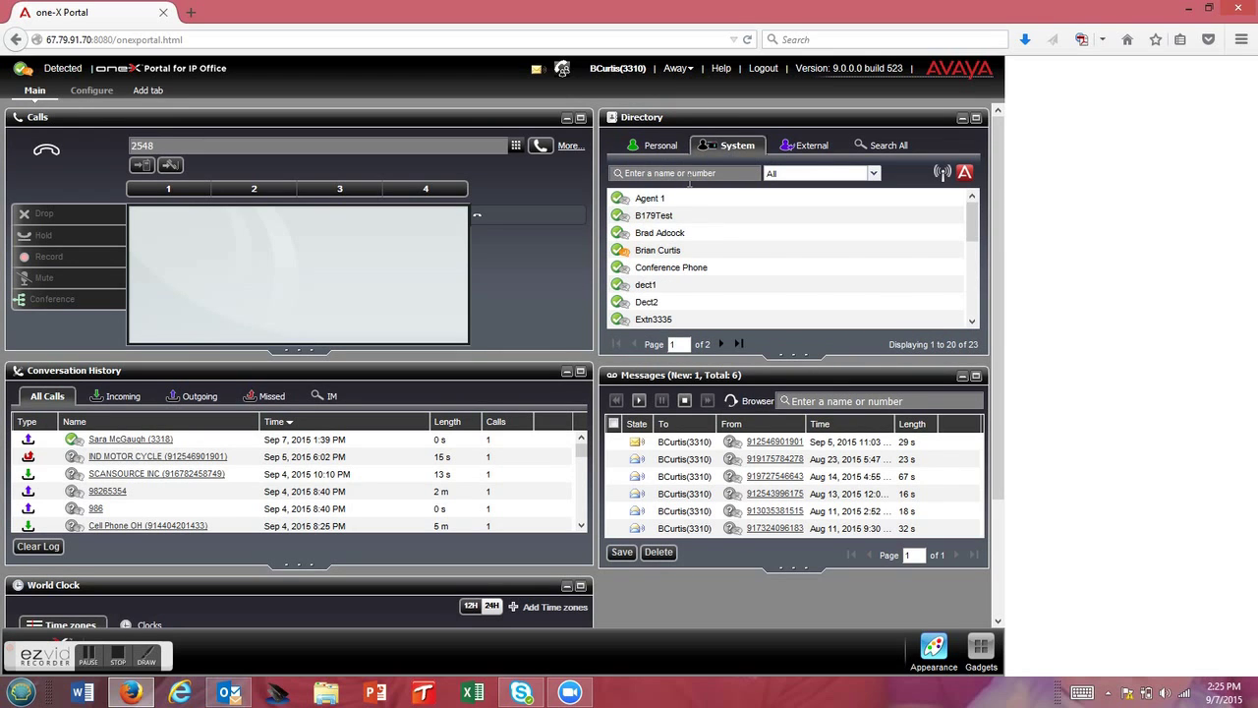
pyautogui.moveTo(666, 240)
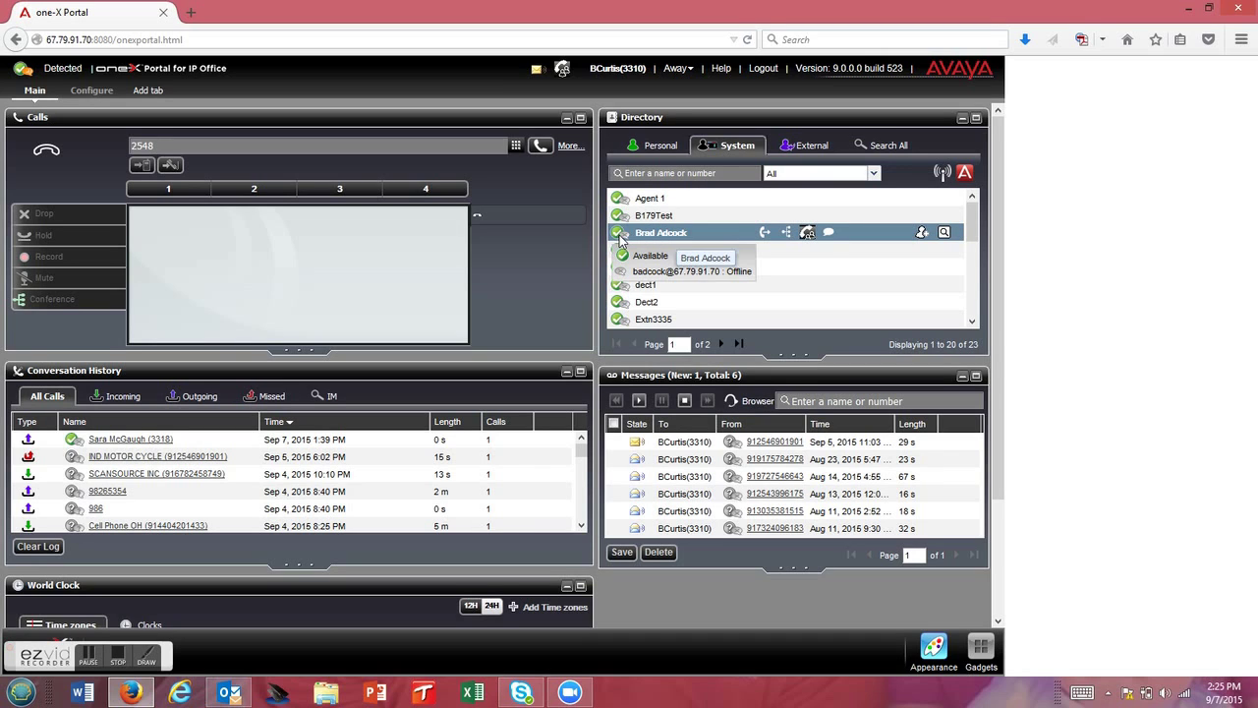
pyautogui.moveTo(620, 238)
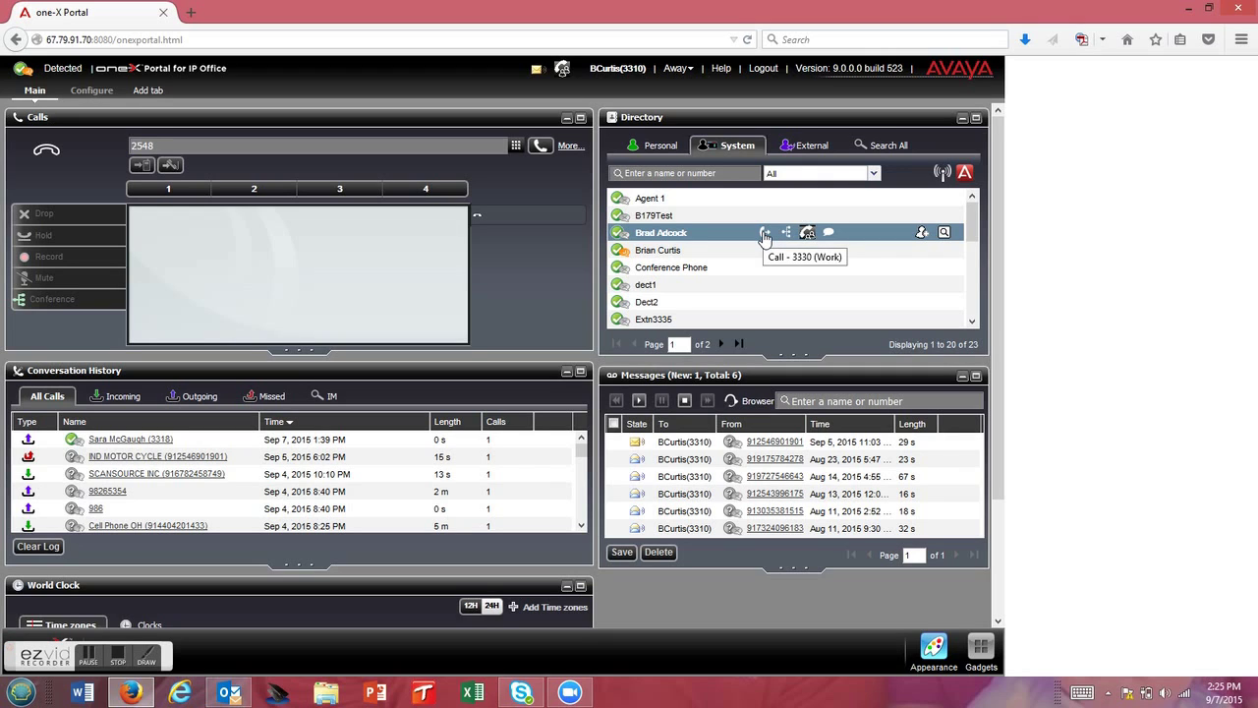
# - Send a short IM greeting to the third system user, then close the chat
pyautogui.click(829, 236)
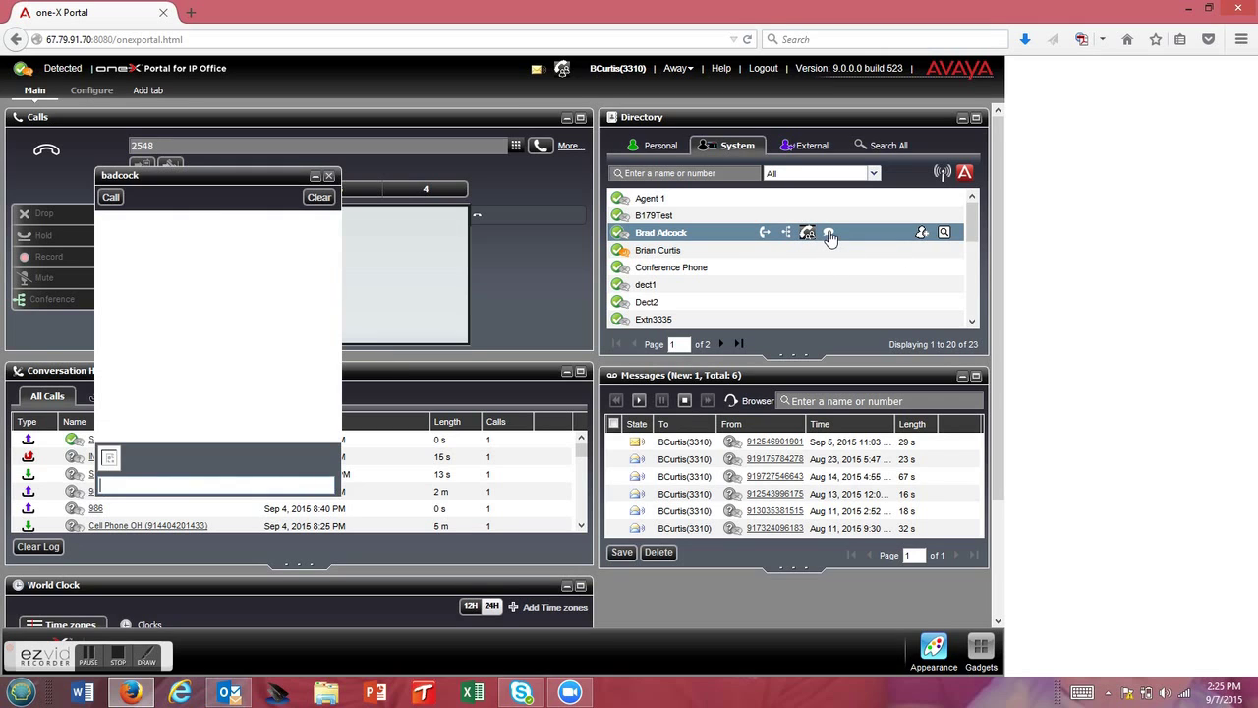
pyautogui.write('Hey Brad')
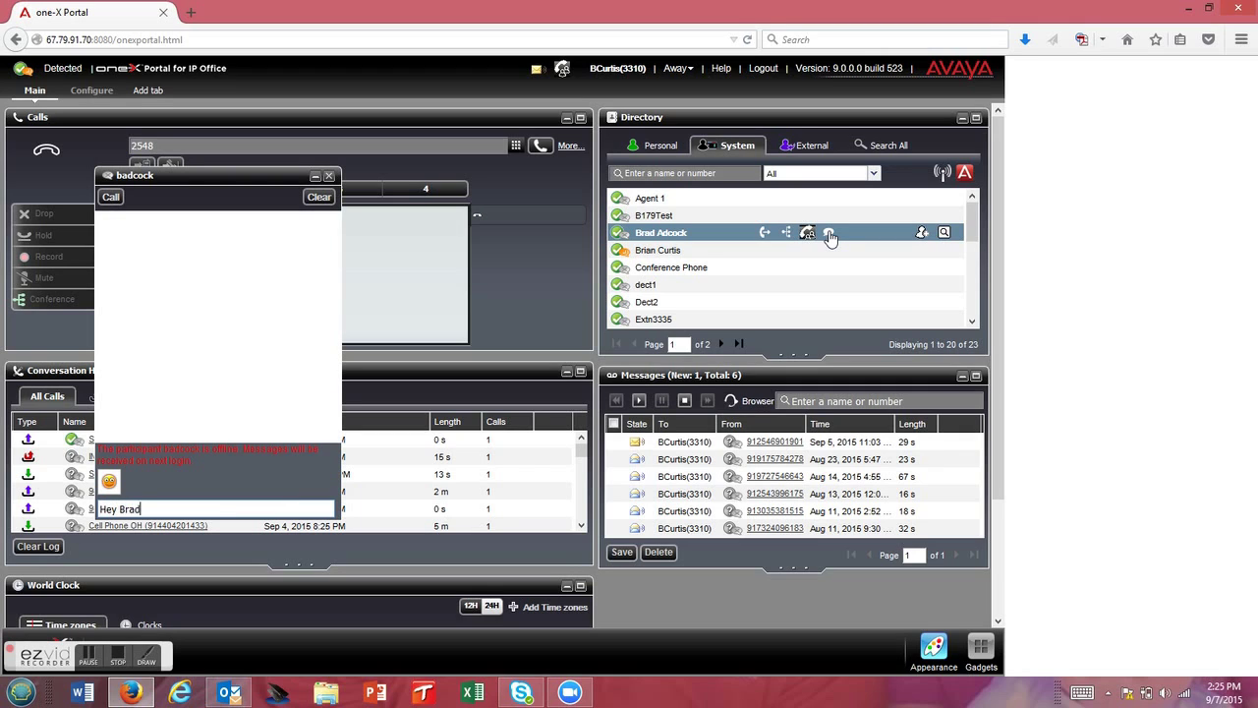
pyautogui.press('Return')
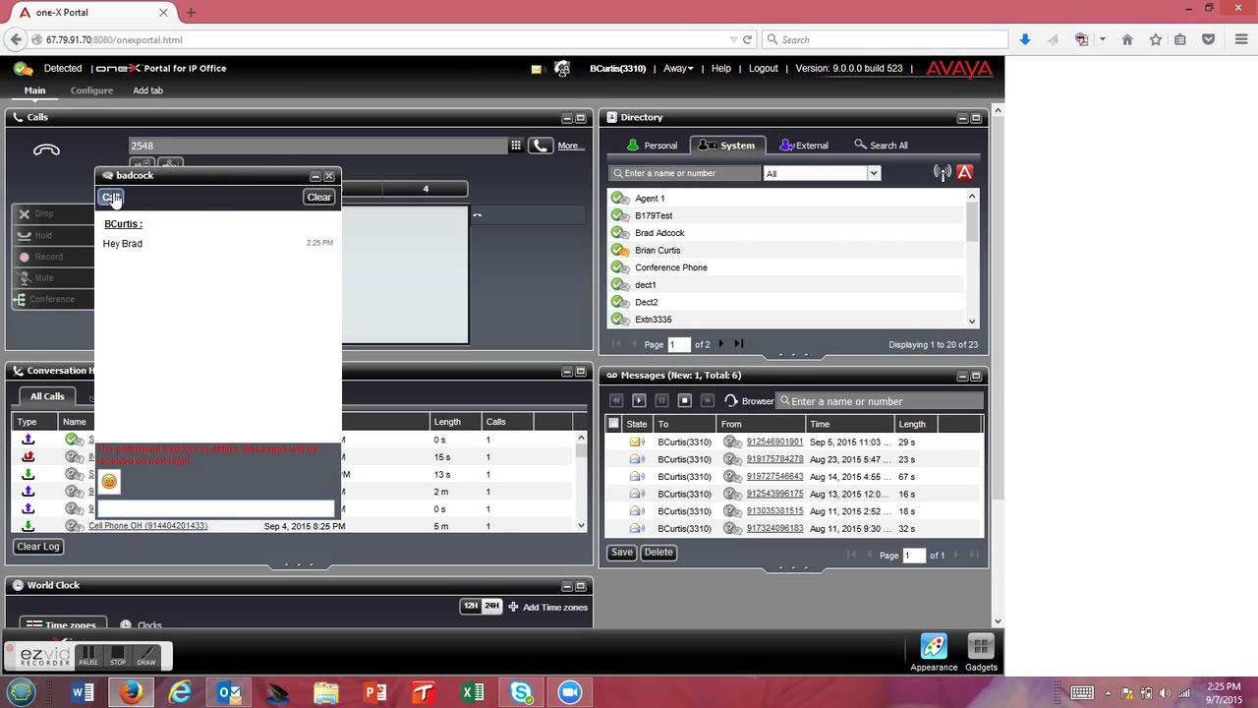
pyautogui.click(329, 178)
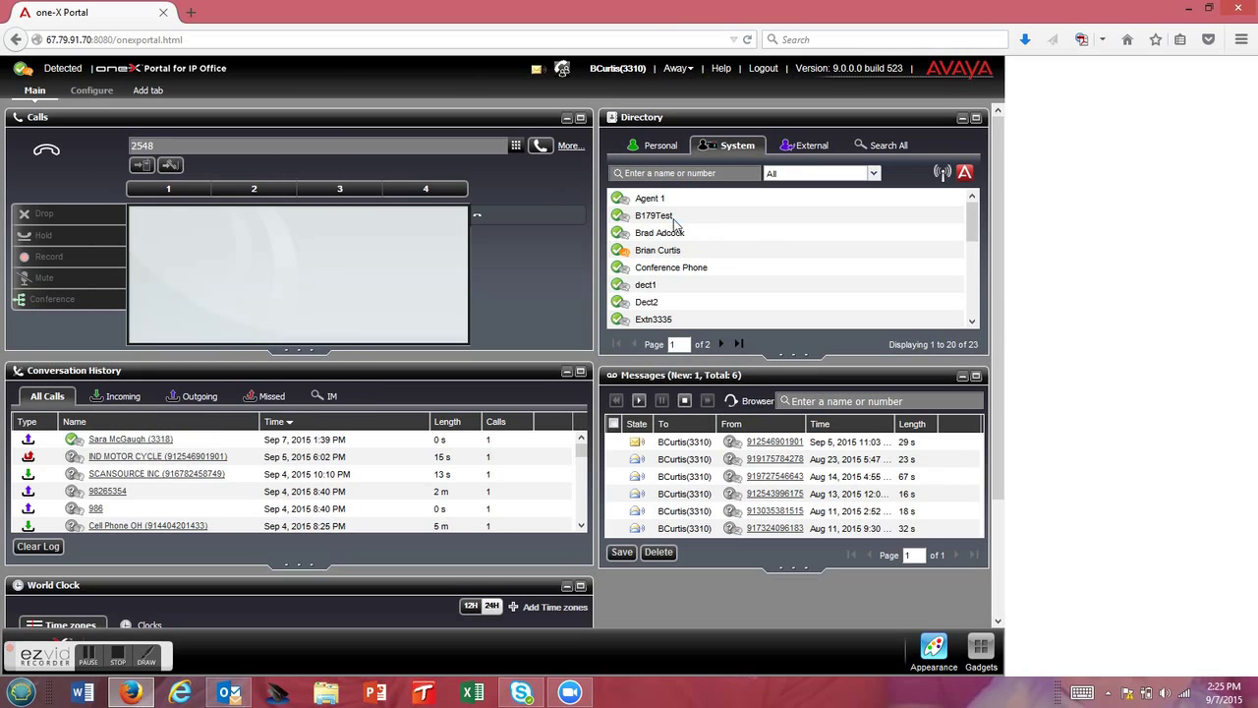
pyautogui.click(644, 148)
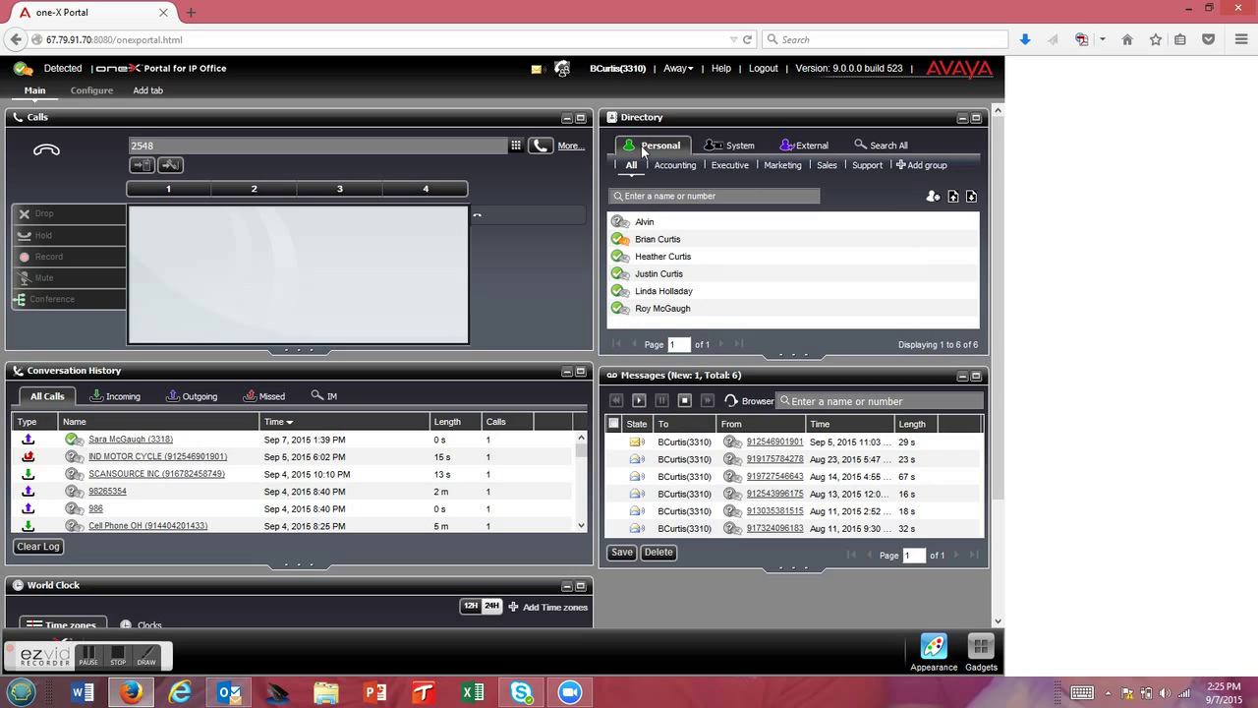
pyautogui.click(804, 146)
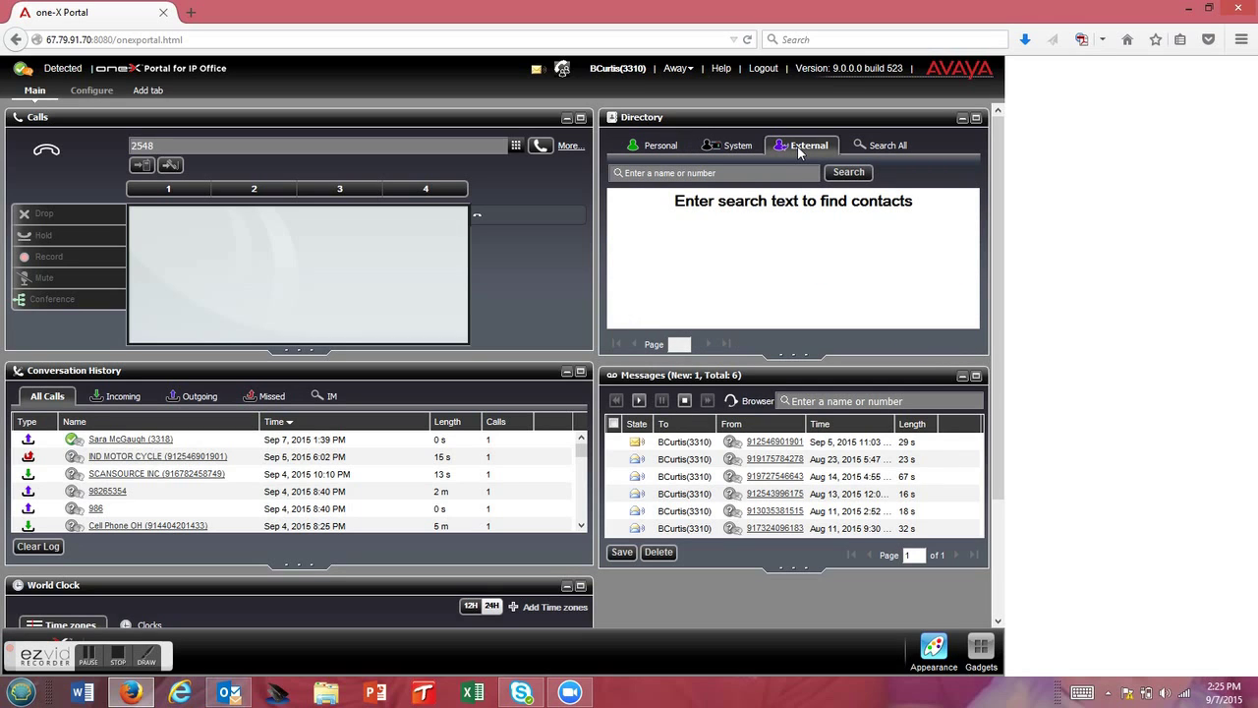
pyautogui.click(737, 145)
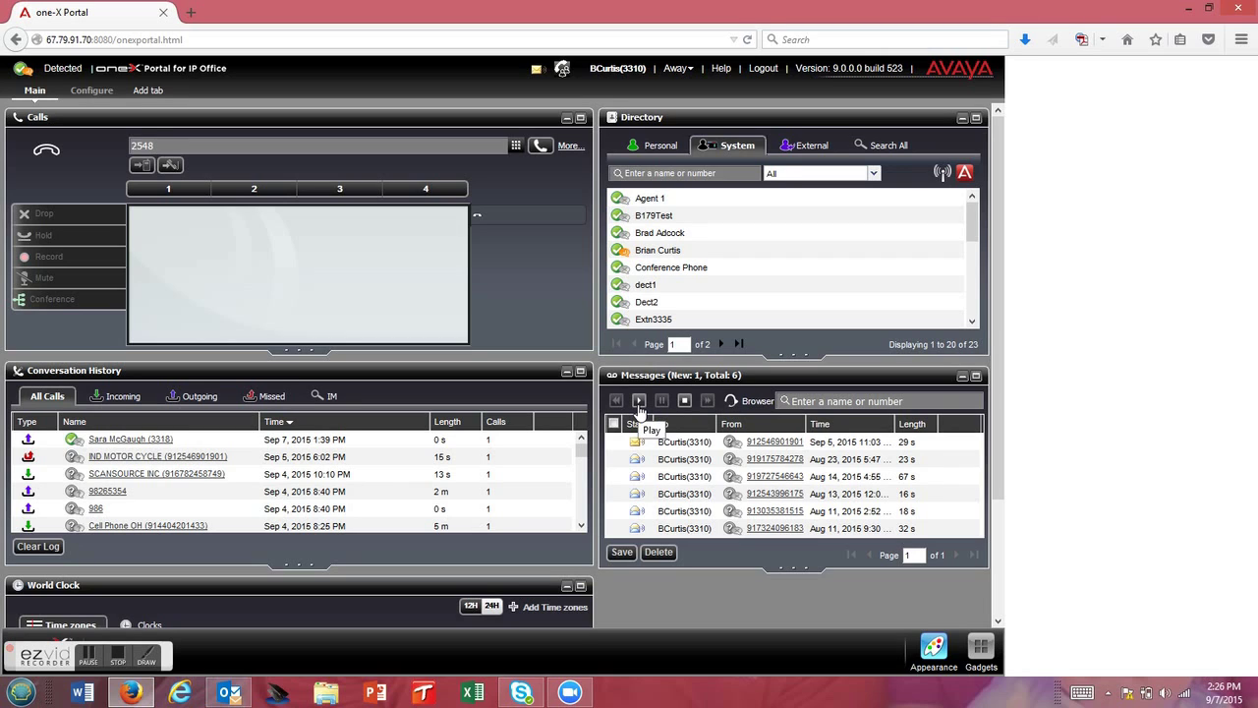
pyautogui.click(646, 446)
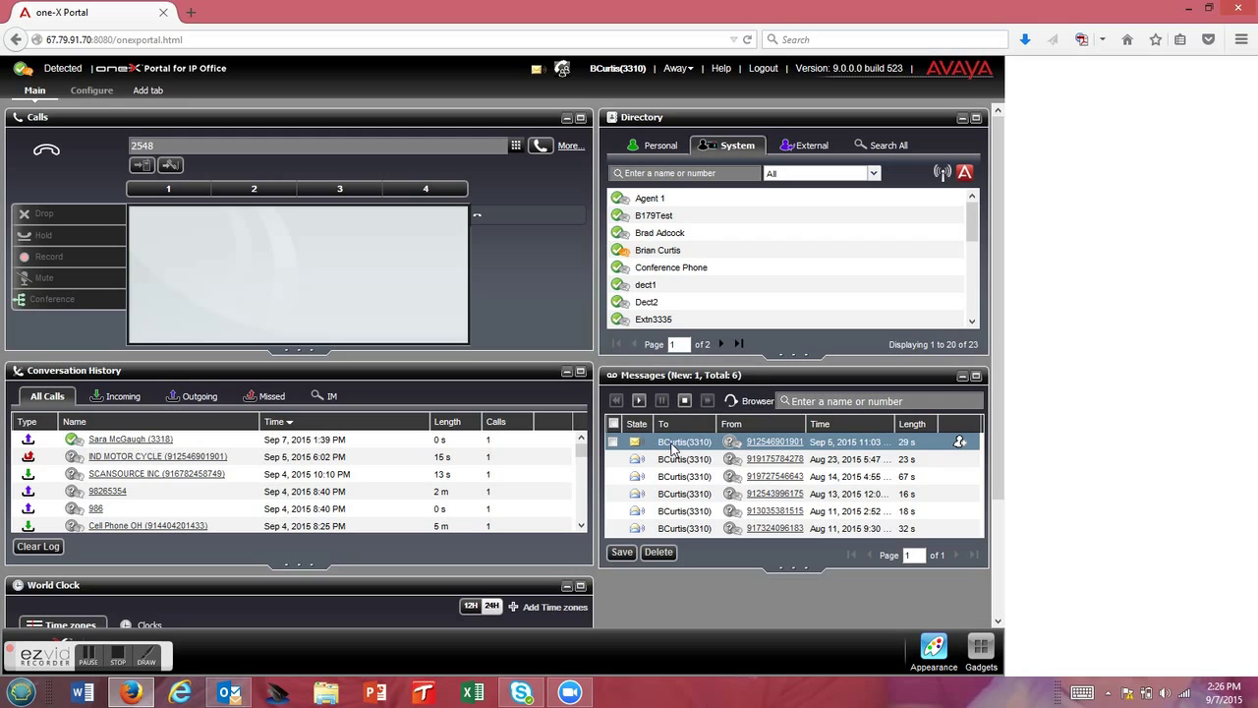
pyautogui.moveTo(624, 254)
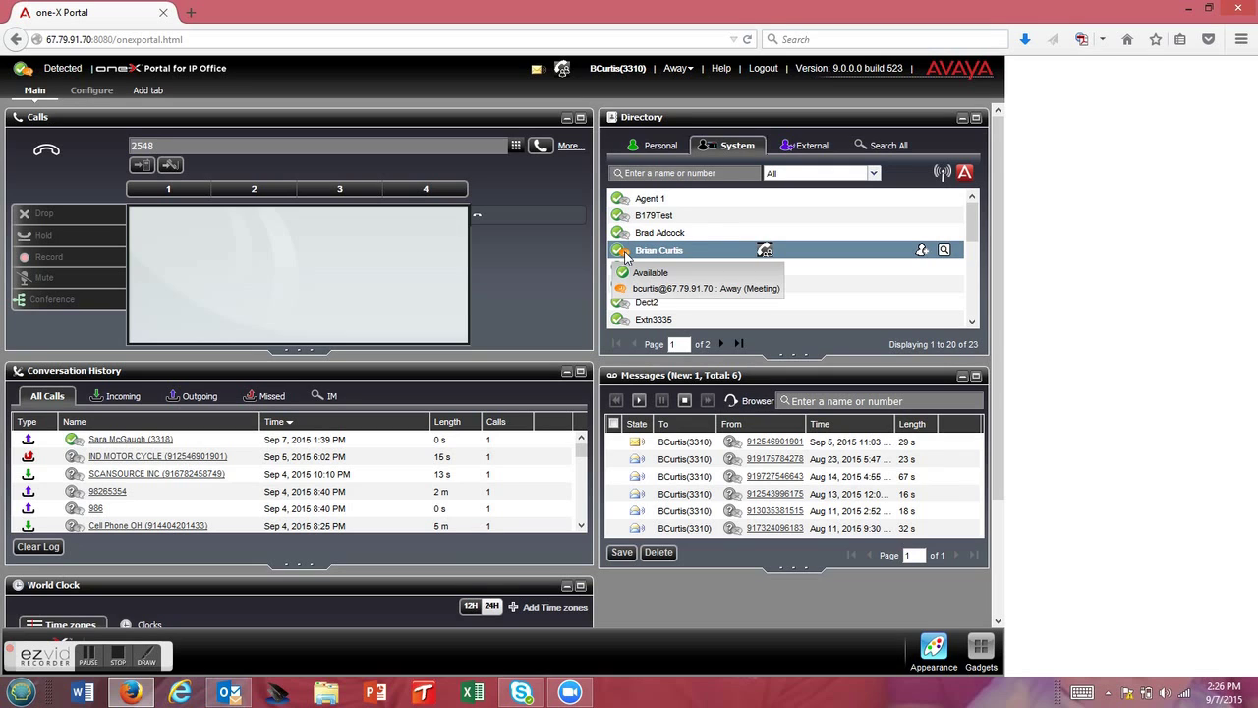
# - Change presence from Away to Do Not Disturb, replacing the Meeting status with 'Off Site'
pyautogui.click(690, 71)
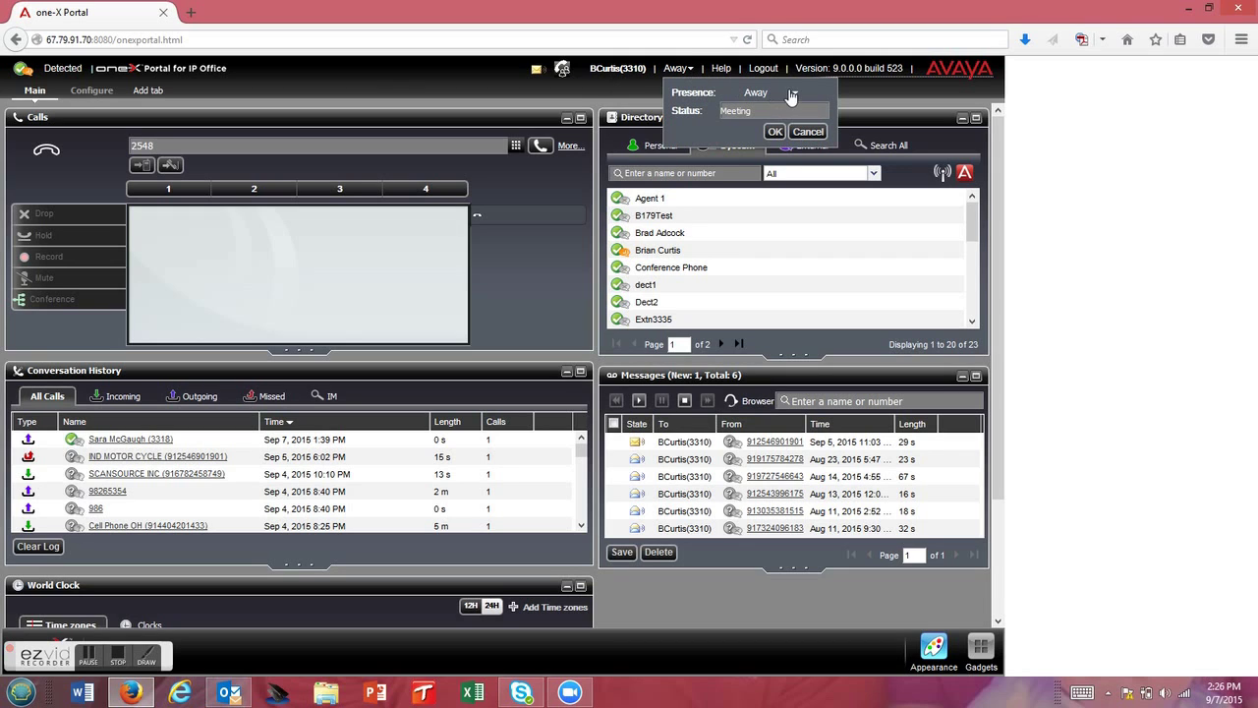
pyautogui.click(794, 93)
pyautogui.click(781, 114)
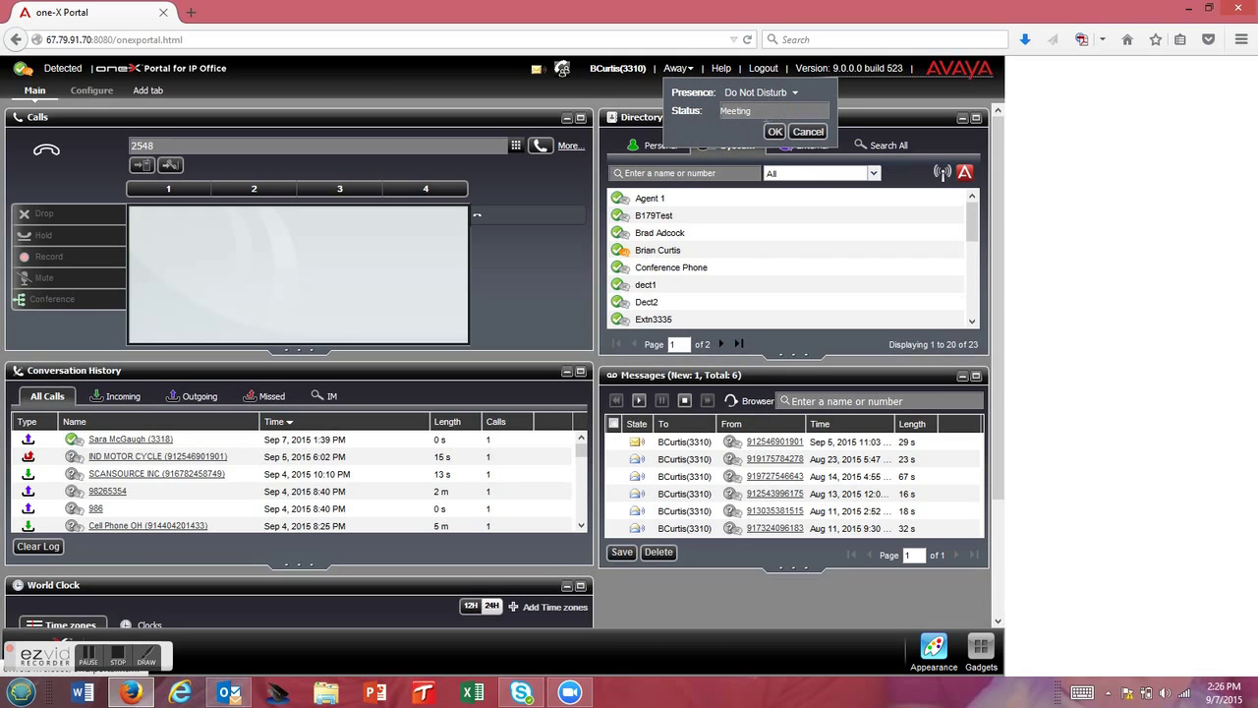
pyautogui.moveTo(763, 115); pyautogui.dragTo(610, 119)
pyautogui.write('Off Site')
pyautogui.click(775, 131)
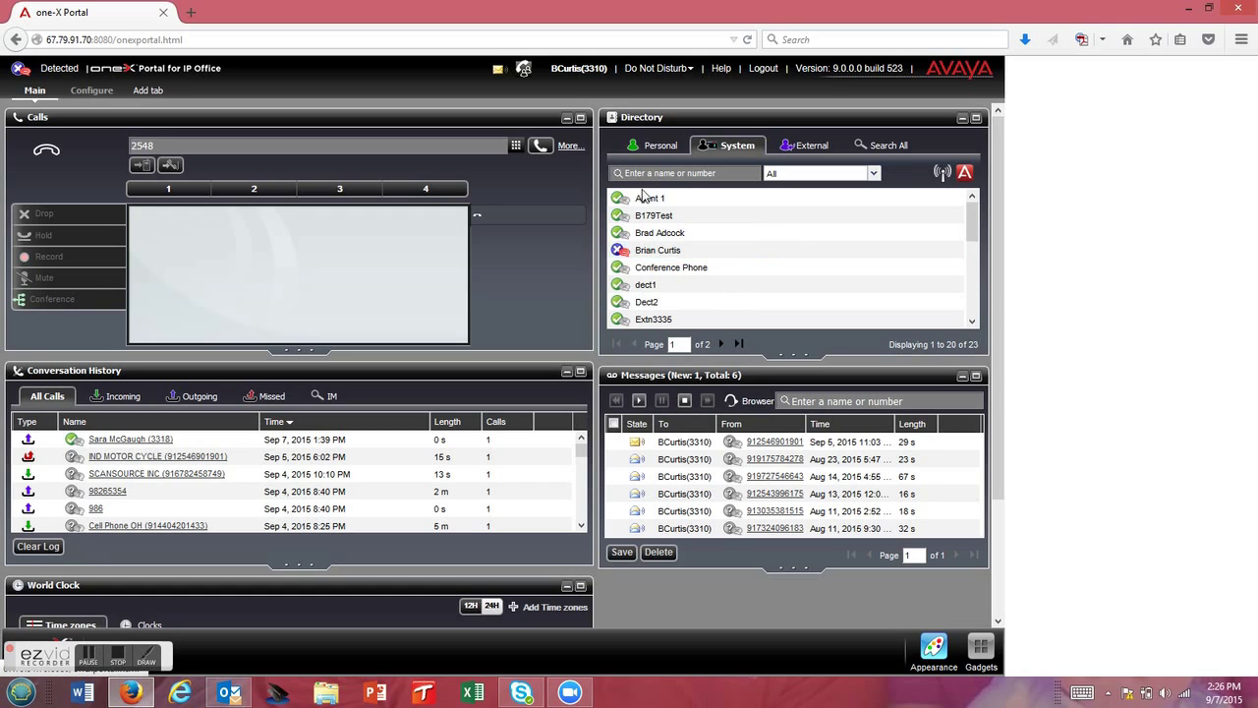
pyautogui.moveTo(623, 218)
# - Open Configure > Desktop Integration to view the .NET 4, Outlook and Salesforce installers
pyautogui.click(92, 90)
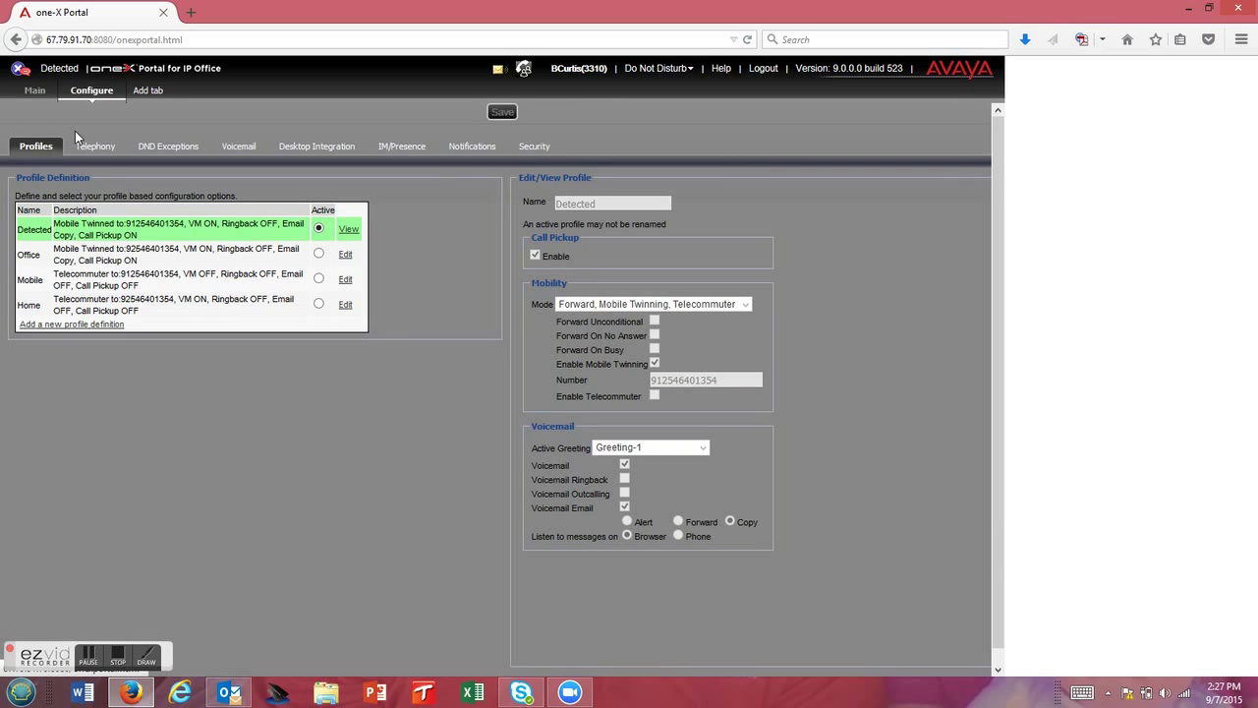
pyautogui.click(324, 149)
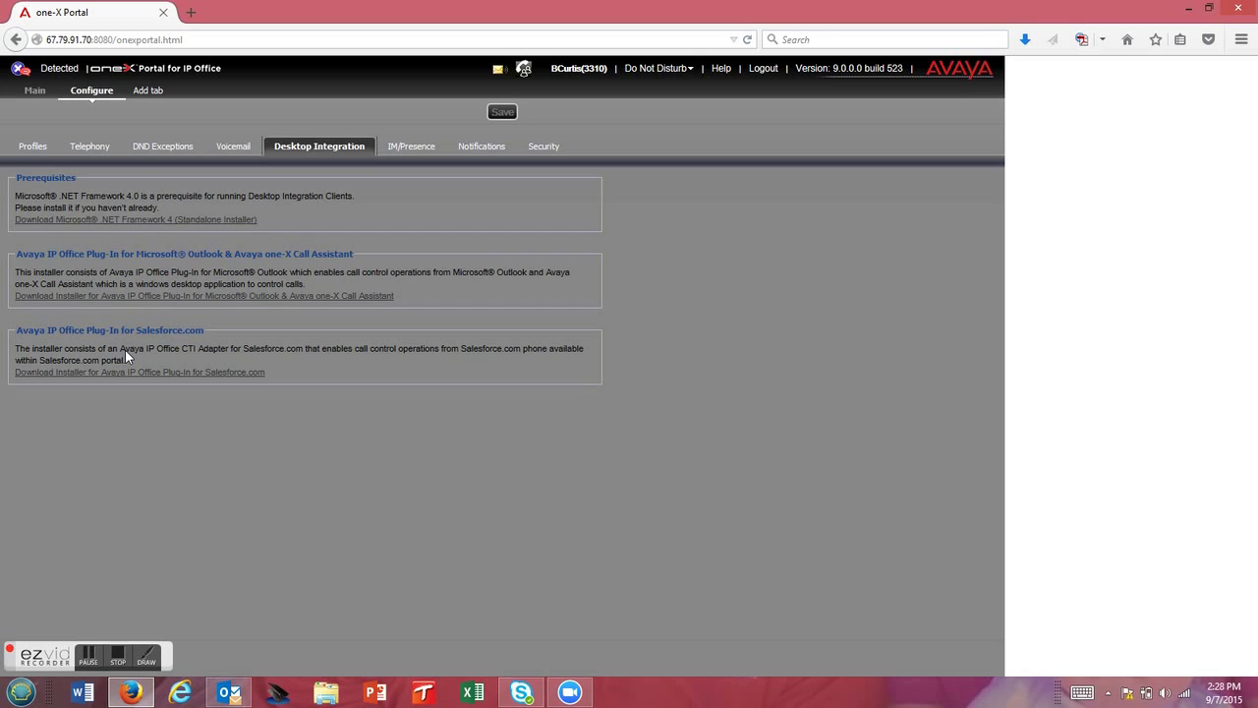
# - Return to the Profiles page showing the active Detected profile
pyautogui.click(29, 148)
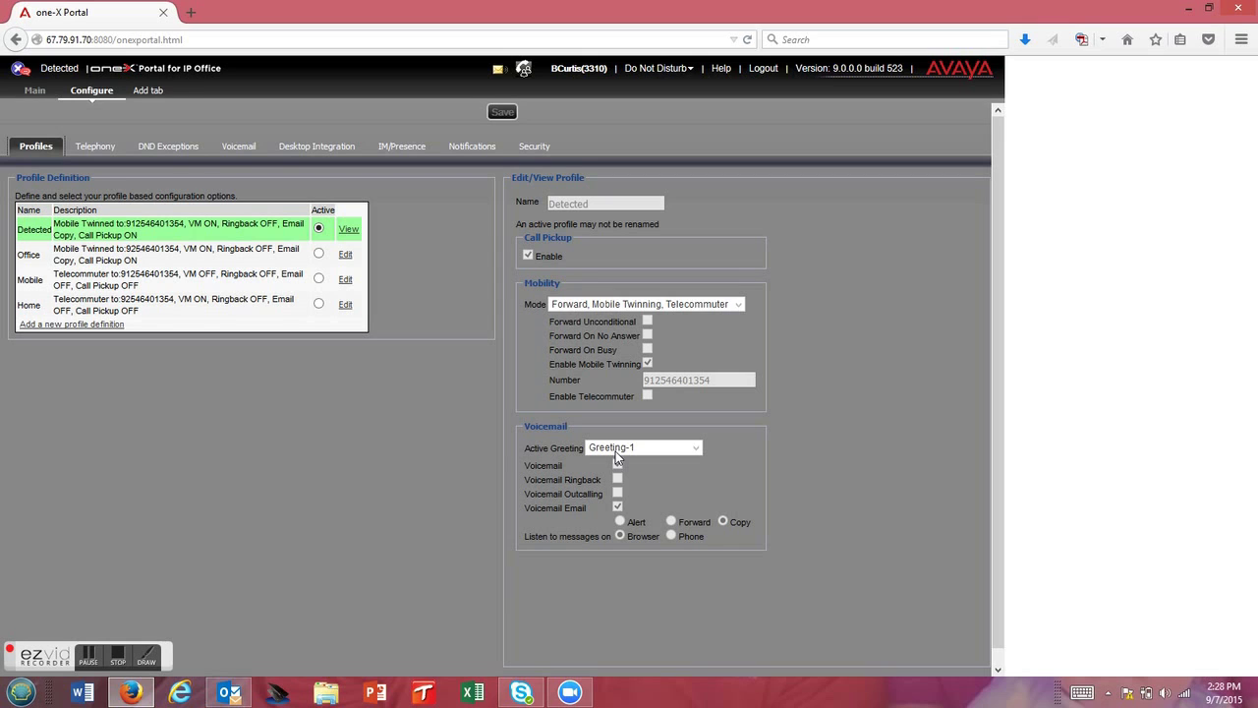
# - From the Telephony settings, bring up the DND Exceptions page listing six personal contacts
pyautogui.click(106, 150)
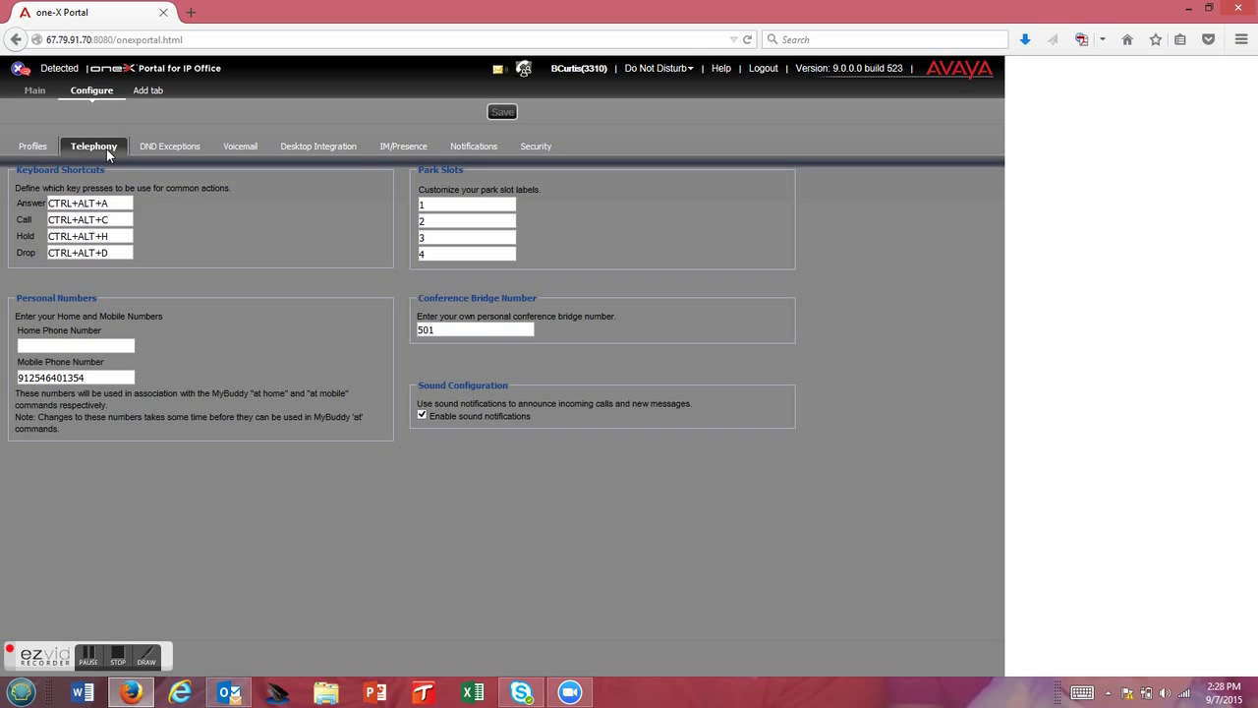
pyautogui.click(108, 219)
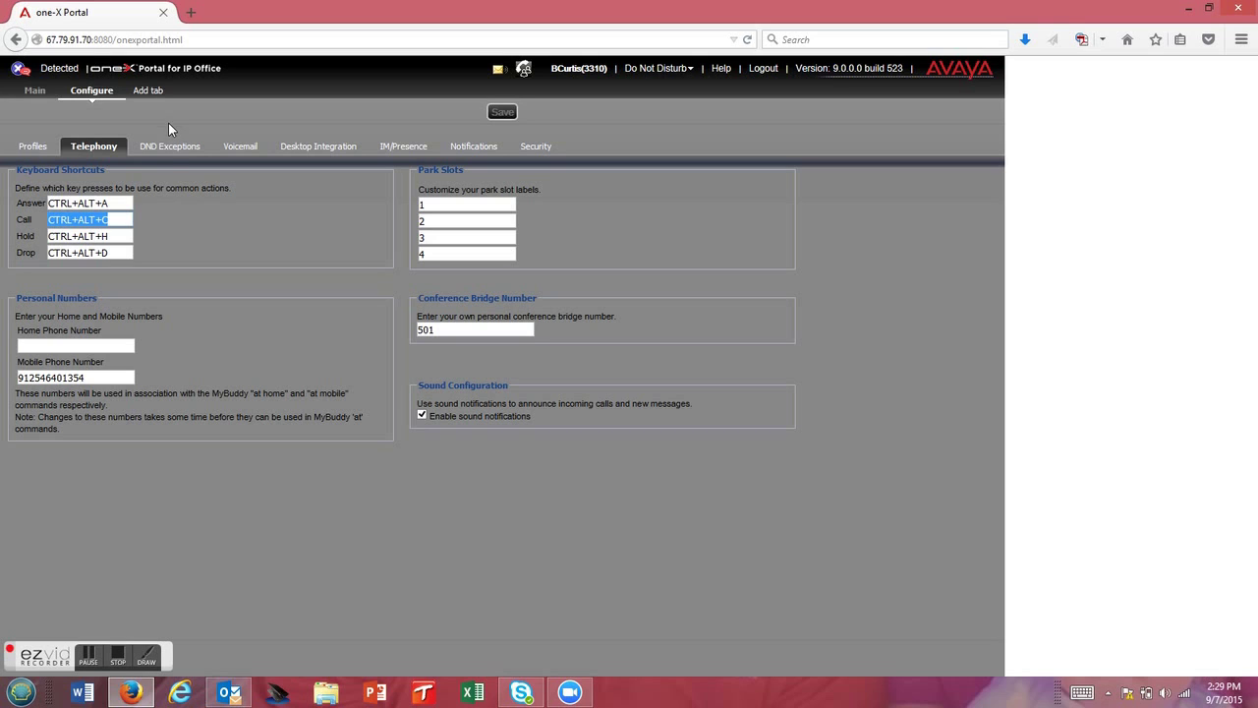
pyautogui.click(169, 147)
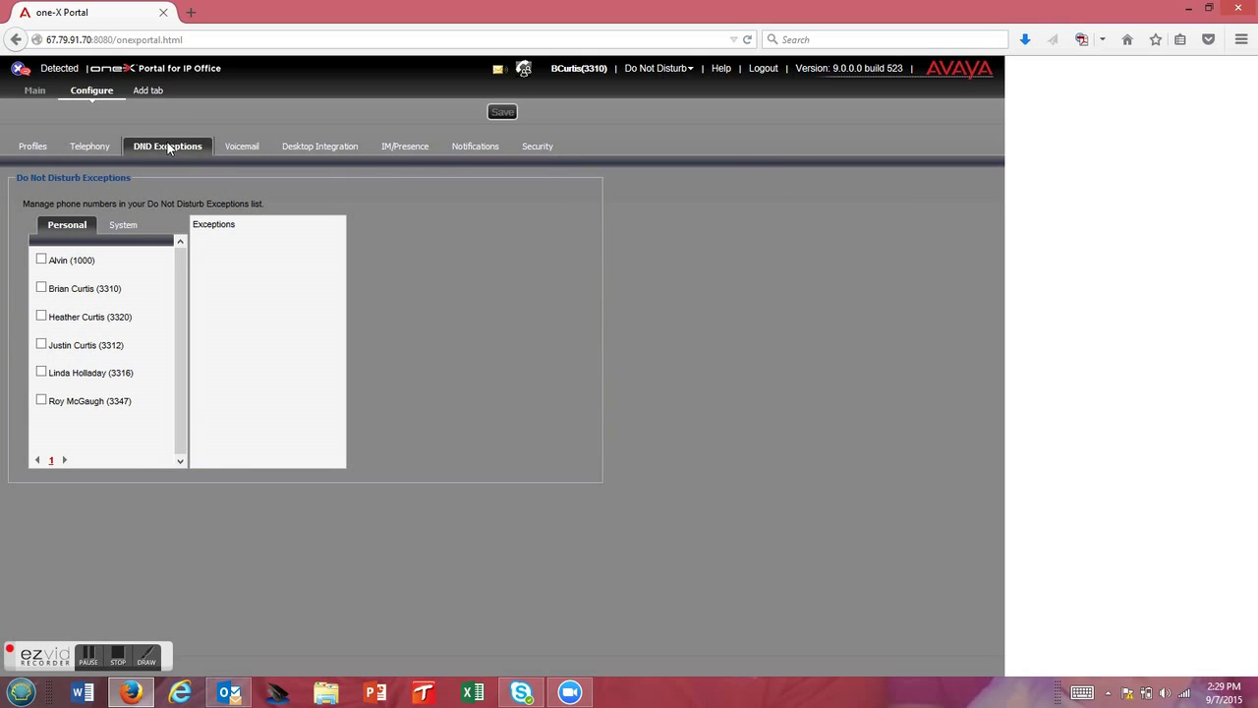
# - List the System contacts for DND exceptions, then view the IM/Presence message and avatar settings
pyautogui.click(126, 227)
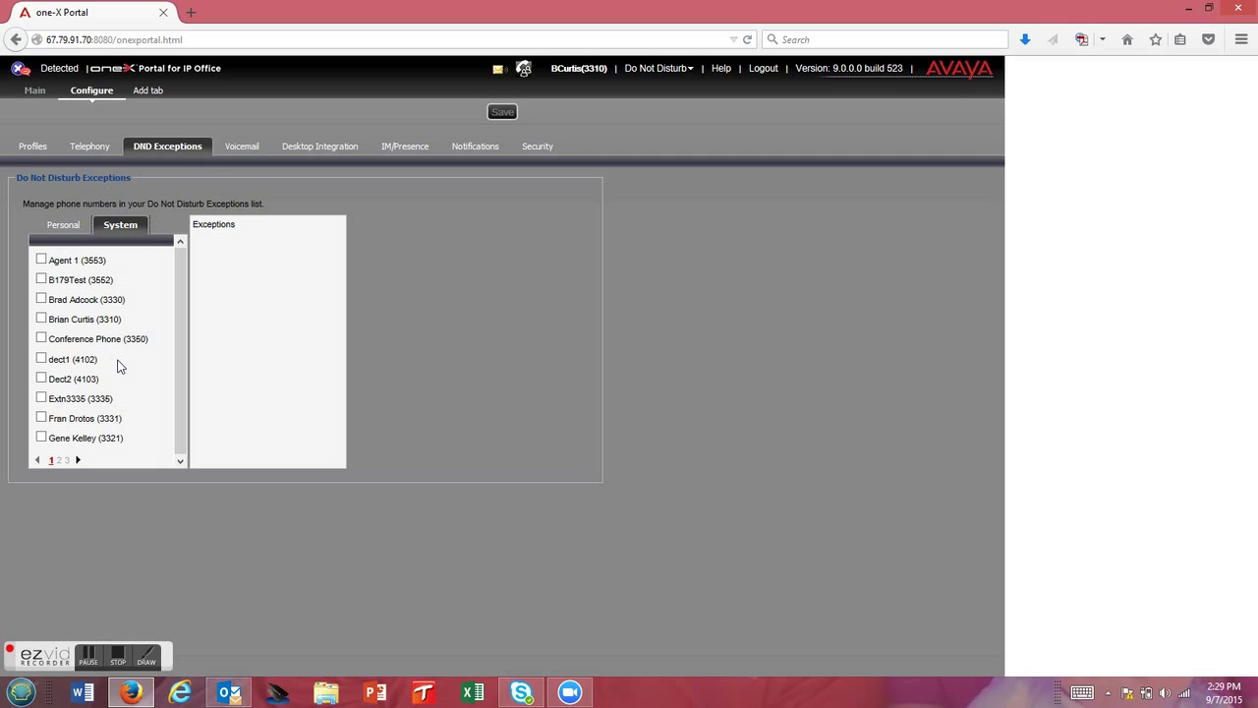
pyautogui.click(385, 149)
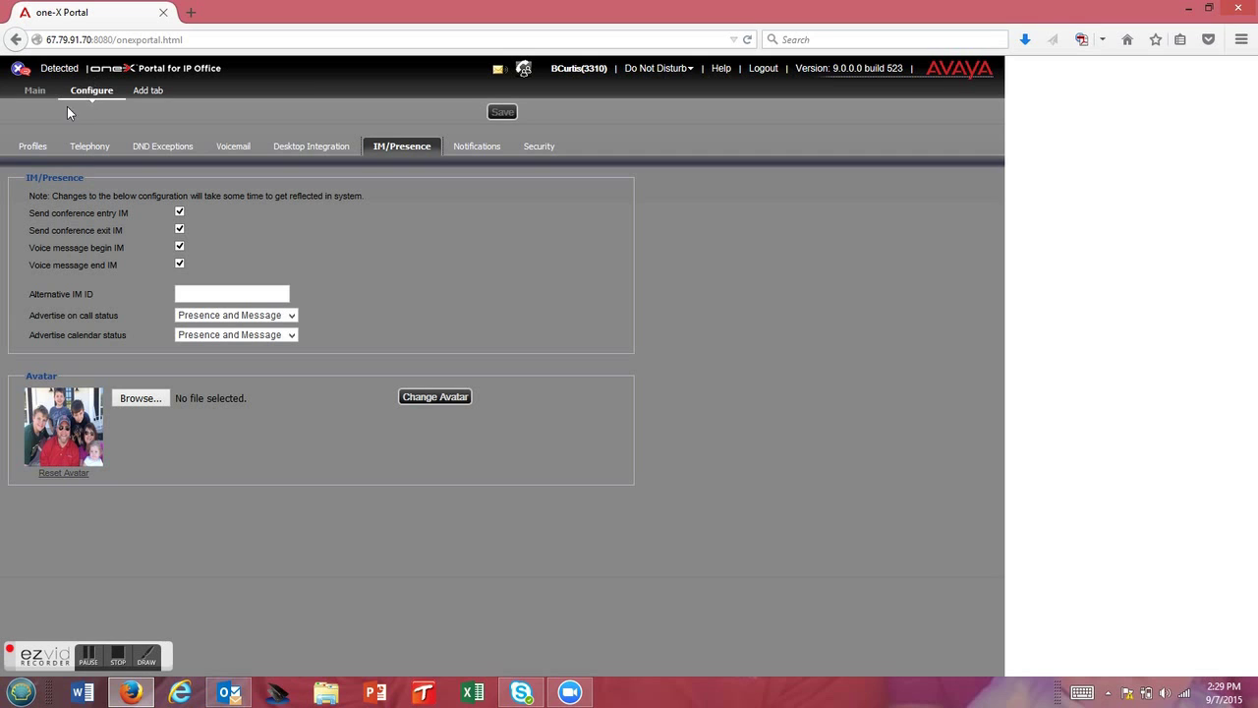
# - Pass through Profiles back to the Main dashboard of calls, directory and messages
pyautogui.click(35, 146)
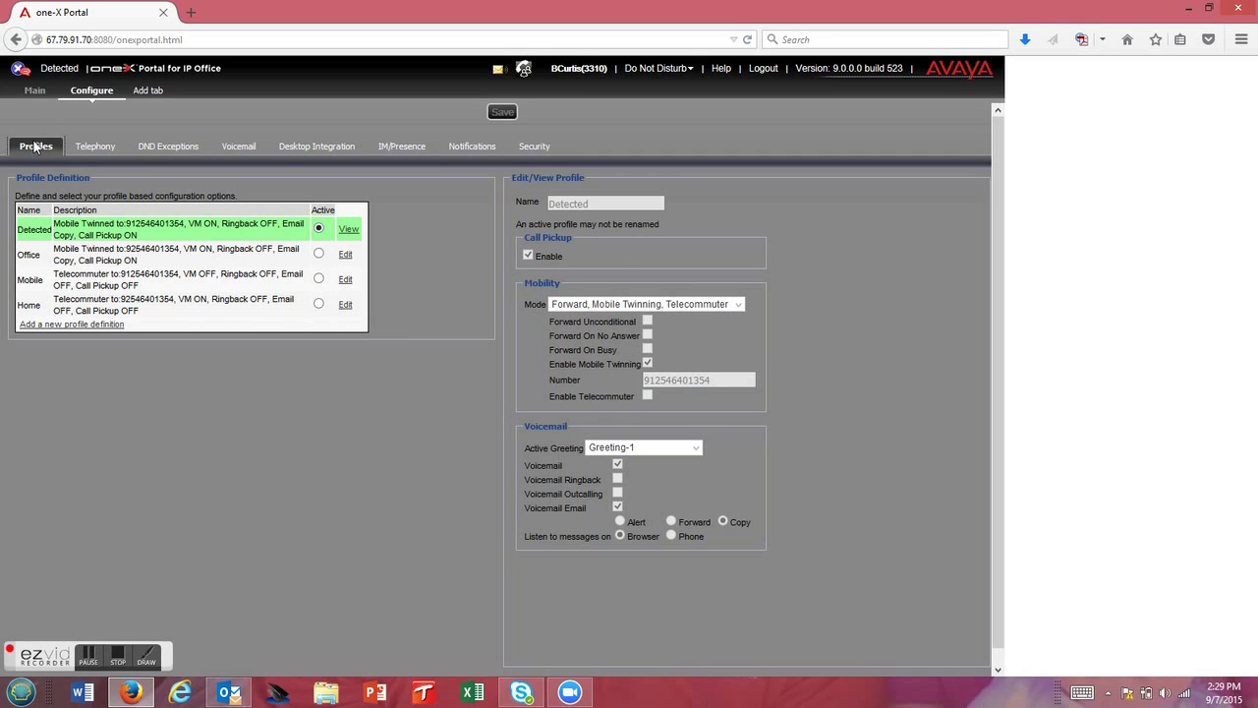
pyautogui.click(34, 91)
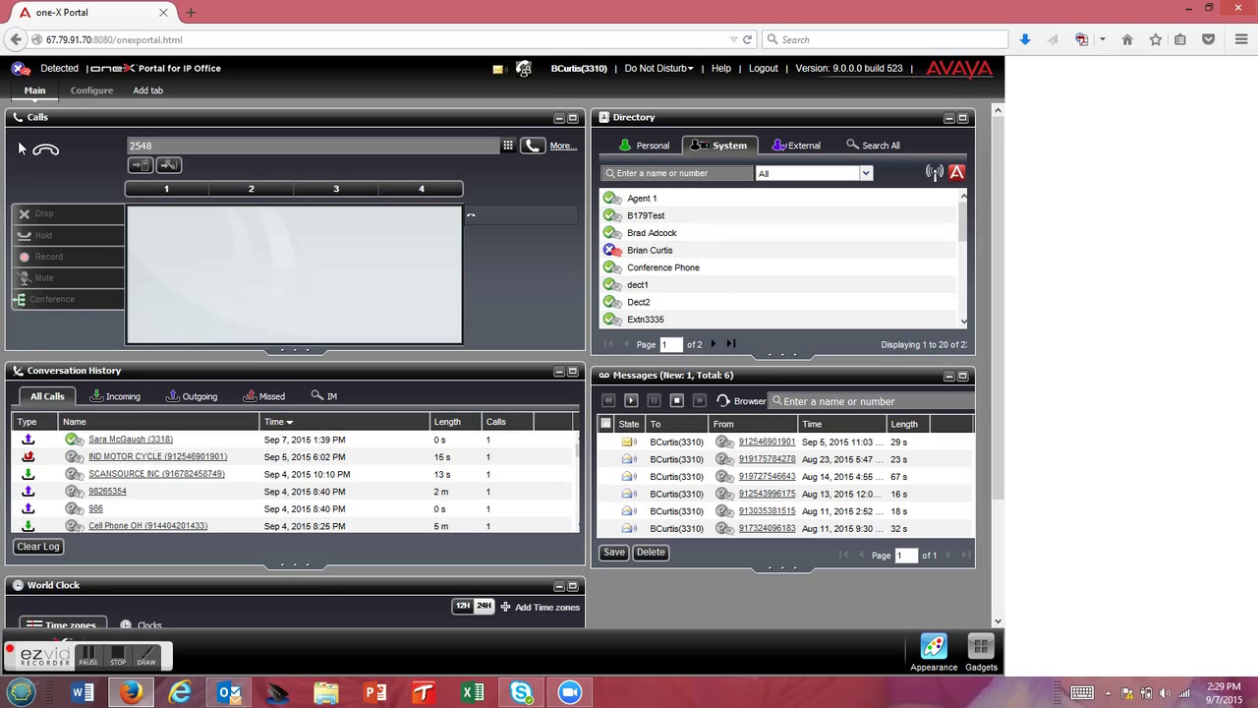
pyautogui.click(119, 665)
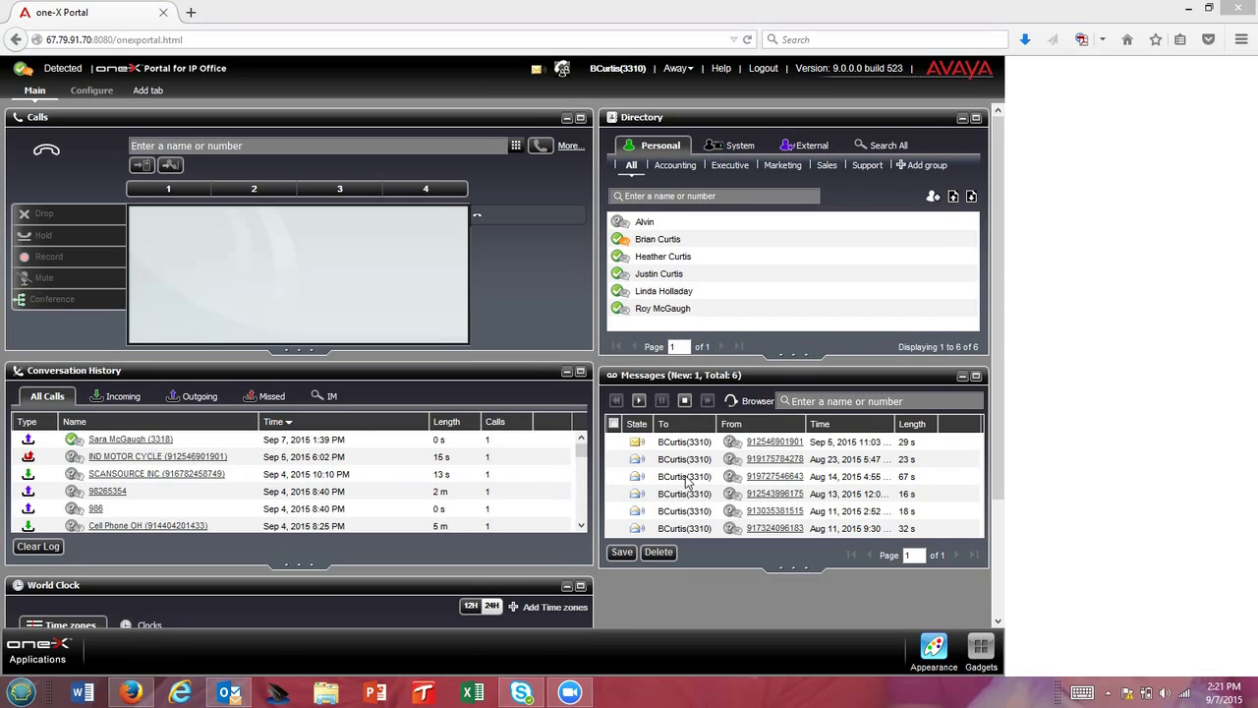